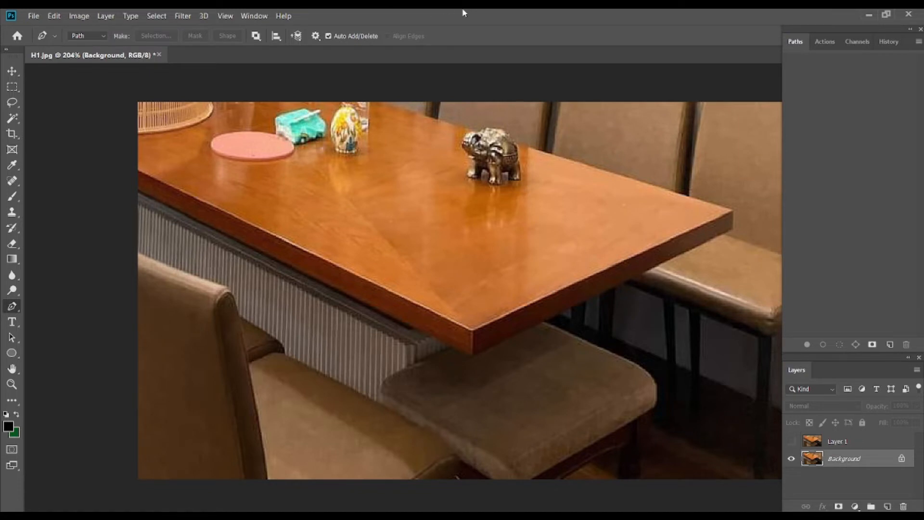
Step: Trace the tabletop surface with a Pen path extending beyond the photo's upper-left edges, and save it as Path 1
click(125, 164)
click(473, 332)
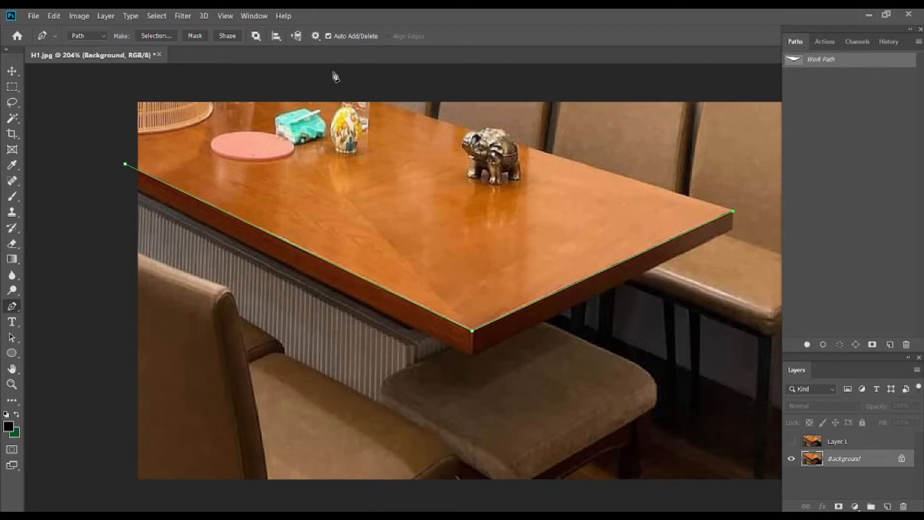
click(309, 79)
click(91, 82)
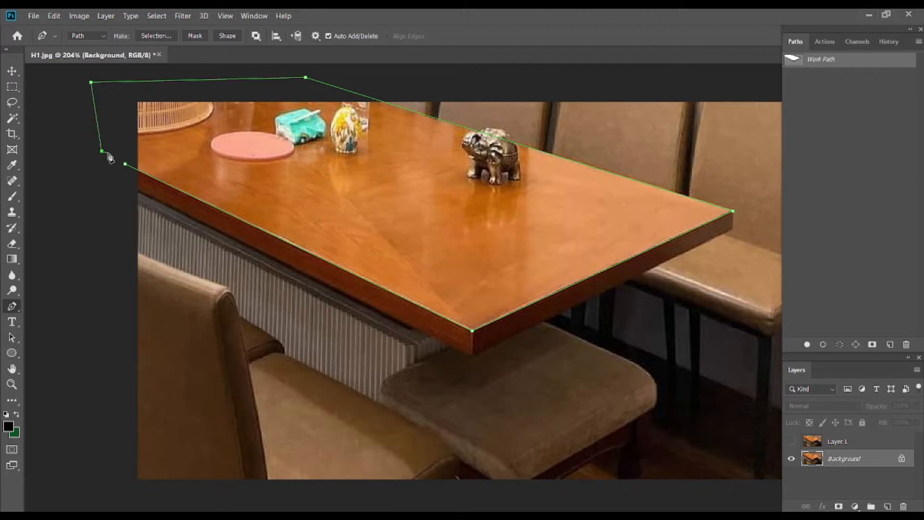
double_click(827, 61)
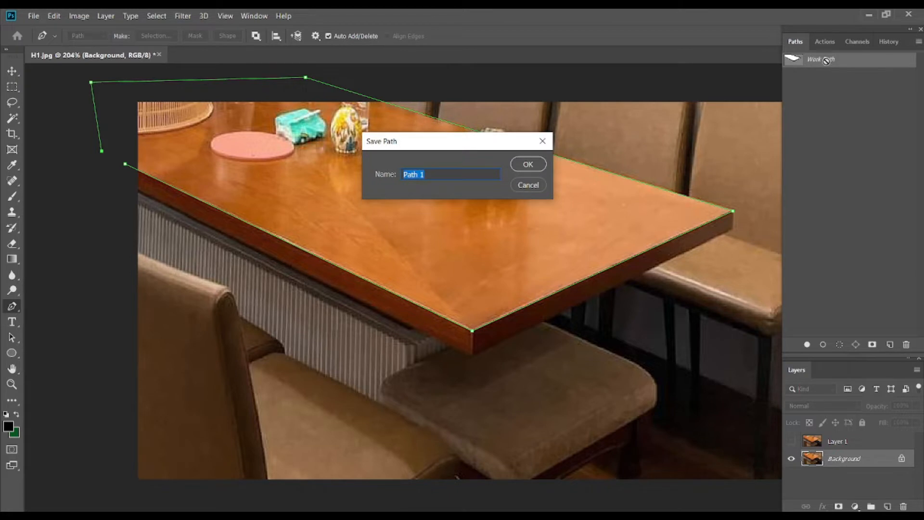
key(Return)
Step: Turn the path into a selection feathered by 1 pixel and copy the tabletop to a new layer
key(ctrl+Return)
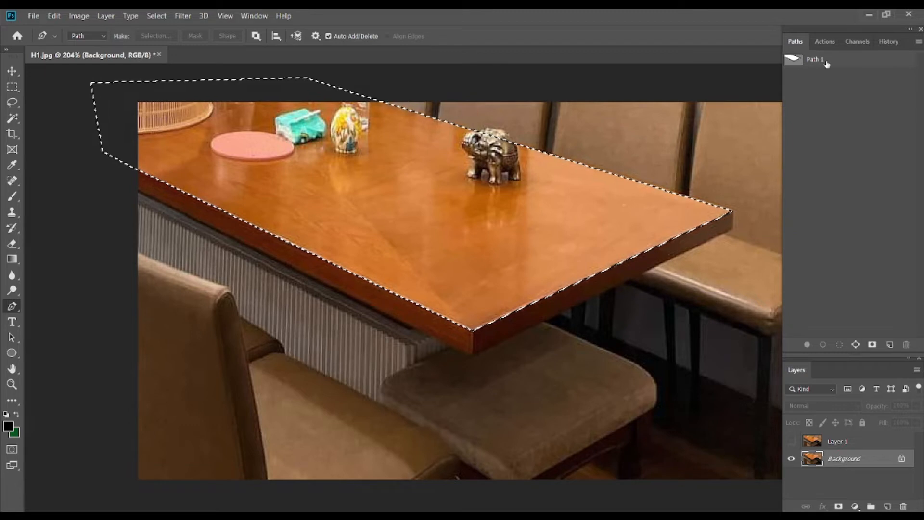
key(shift+F6)
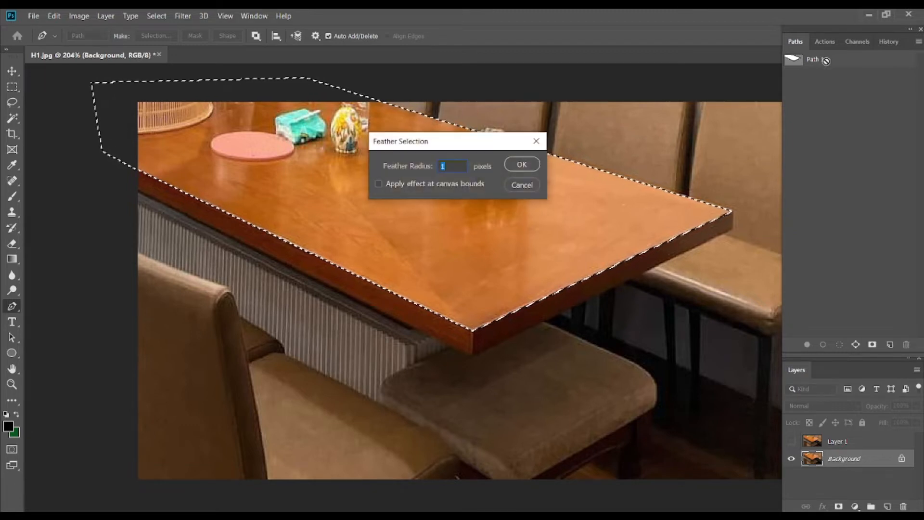
key(Return)
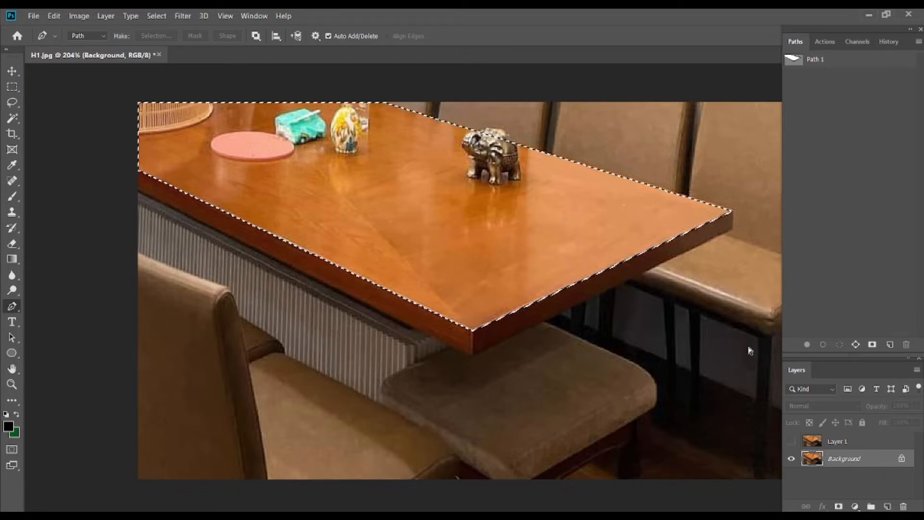
key(ctrl+j)
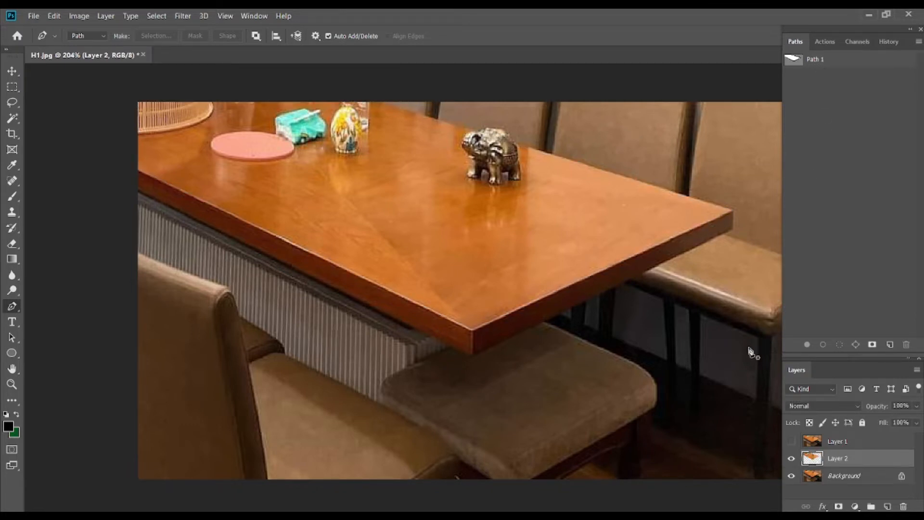
Step: Load Layer 2's outline as a selection and set the Clone Stamp to 100% opacity with a size 64 brush
click(791, 443)
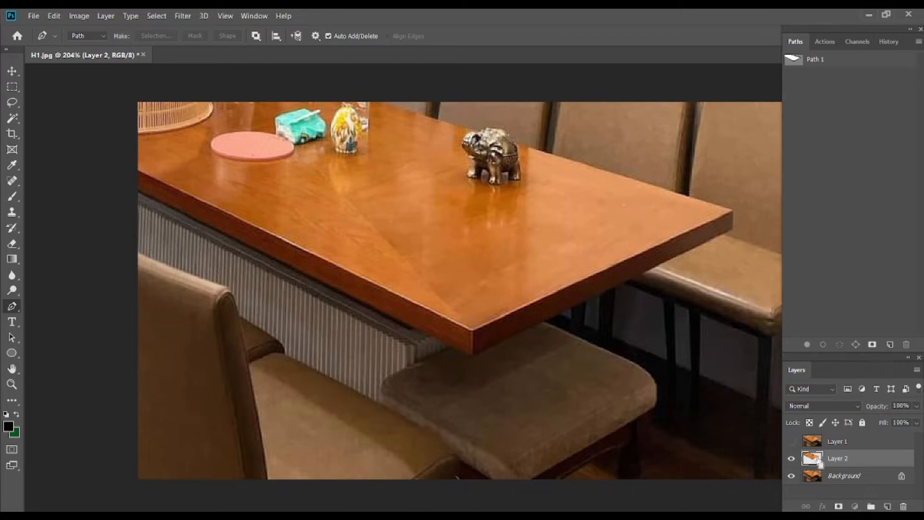
ctrl+click(813, 458)
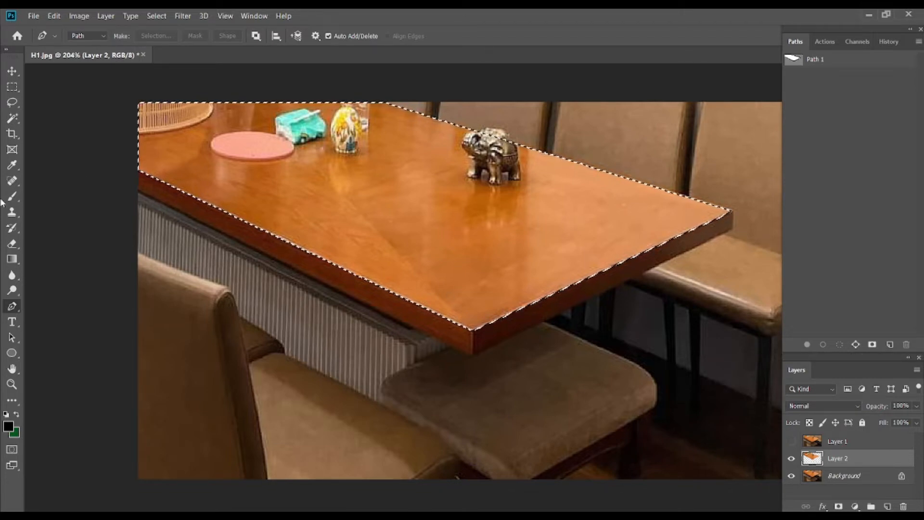
click(12, 212)
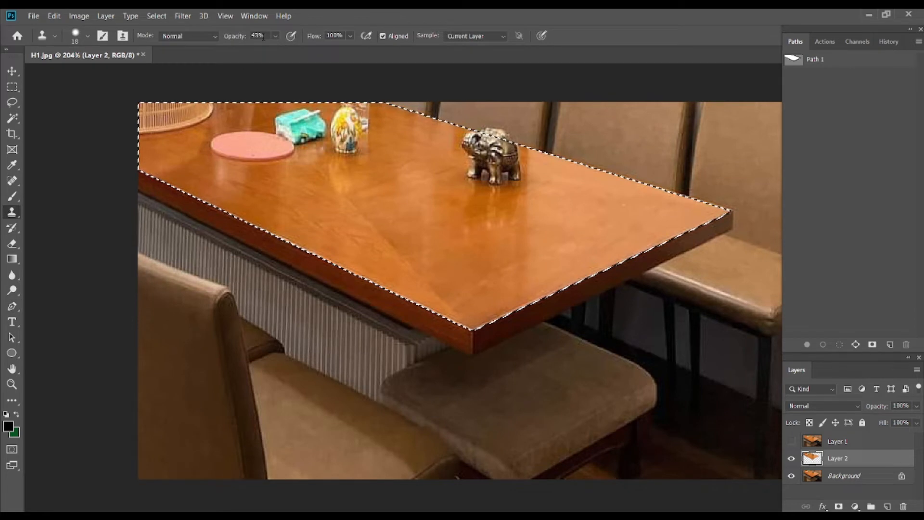
click(275, 35)
drag(281, 49, 285, 51)
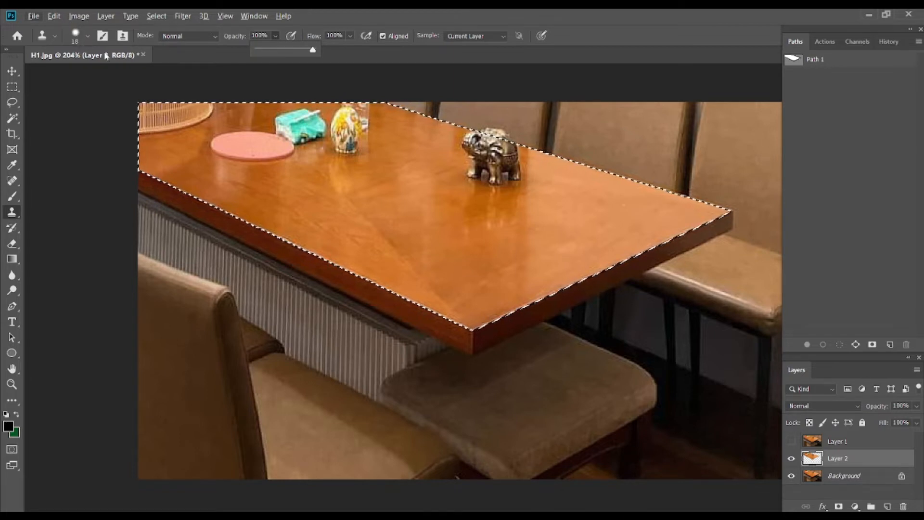
alt+right_click(299, 208)
drag(299, 208, 372, 249)
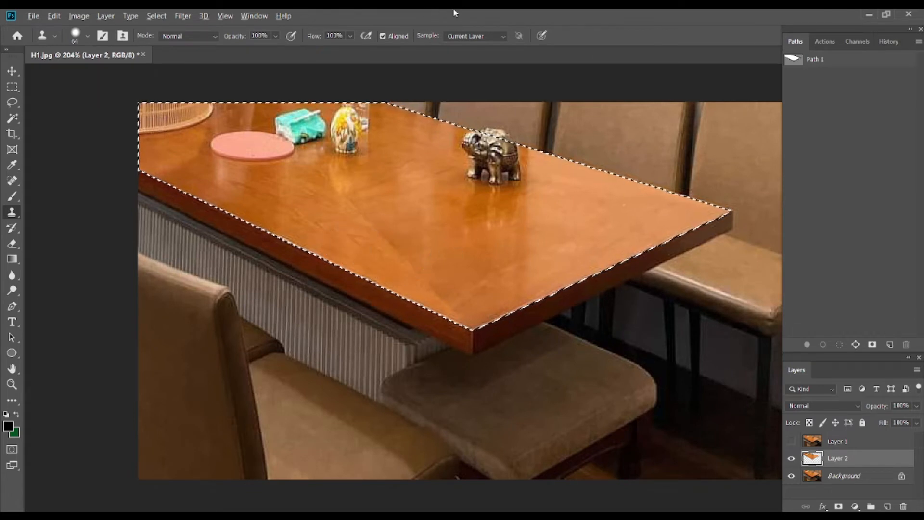
Step: Clone clean wood over the painted egg, the glass and the turquoise toy van on the tabletop
click(334, 194)
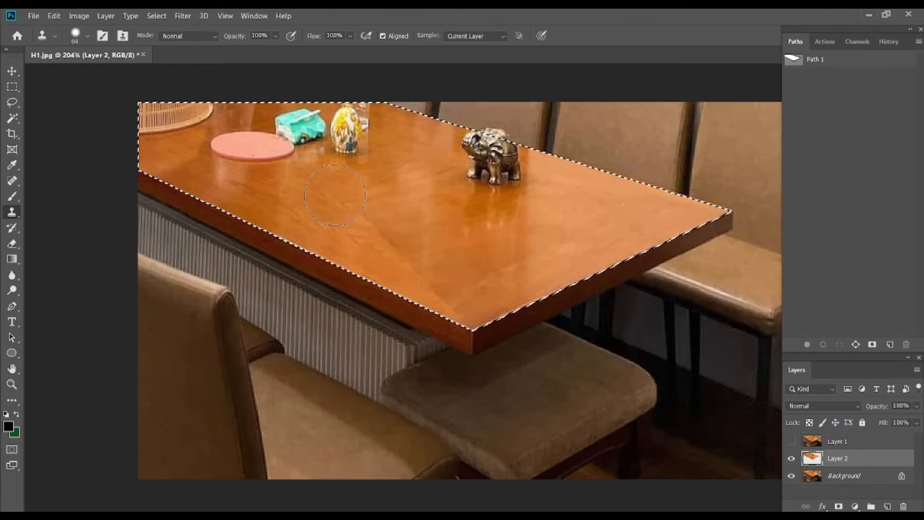
click(339, 186)
alt+click(328, 209)
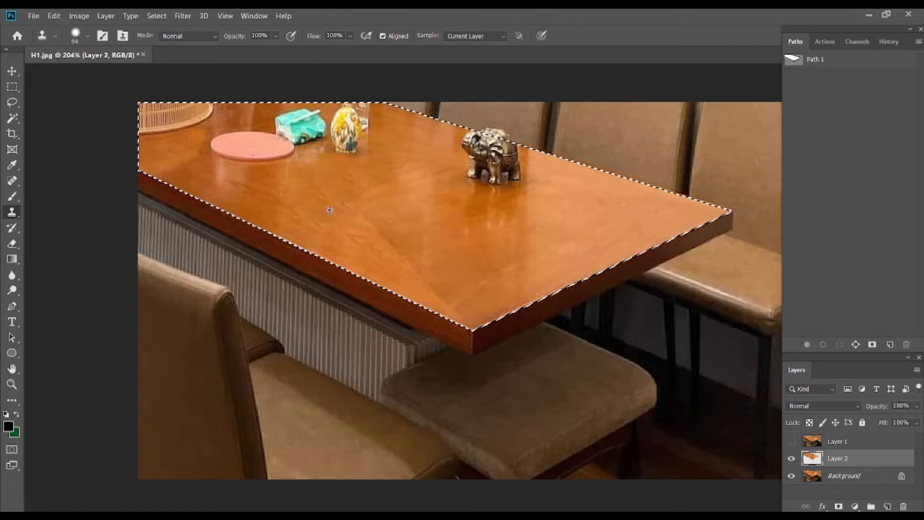
mouse_move(342, 175)
mouse_down()
mouse_move(333, 167)
mouse_move(361, 130)
mouse_move(357, 111)
mouse_move(333, 139)
mouse_move(354, 115)
mouse_up()
alt+click(316, 195)
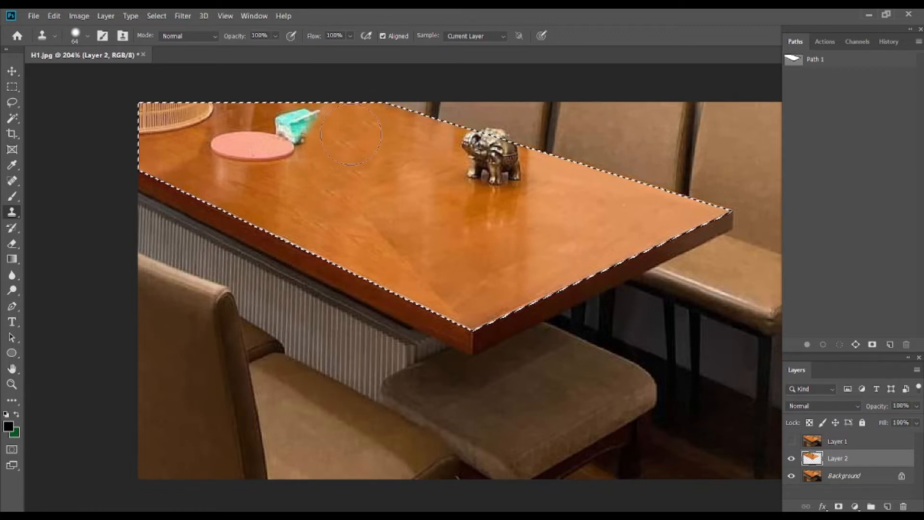
alt+click(330, 204)
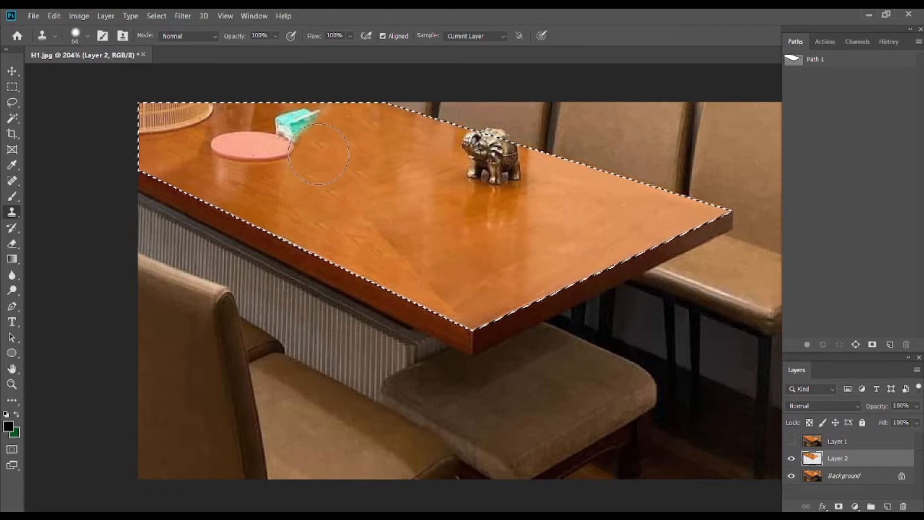
mouse_move(316, 147)
mouse_down()
mouse_move(293, 120)
mouse_move(302, 115)
mouse_move(282, 122)
mouse_up()
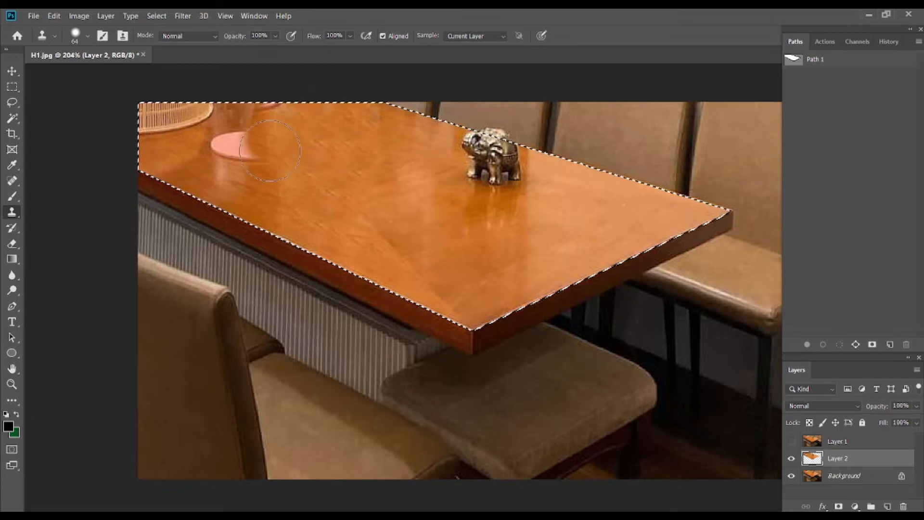
alt+click(314, 219)
drag(283, 180, 216, 151)
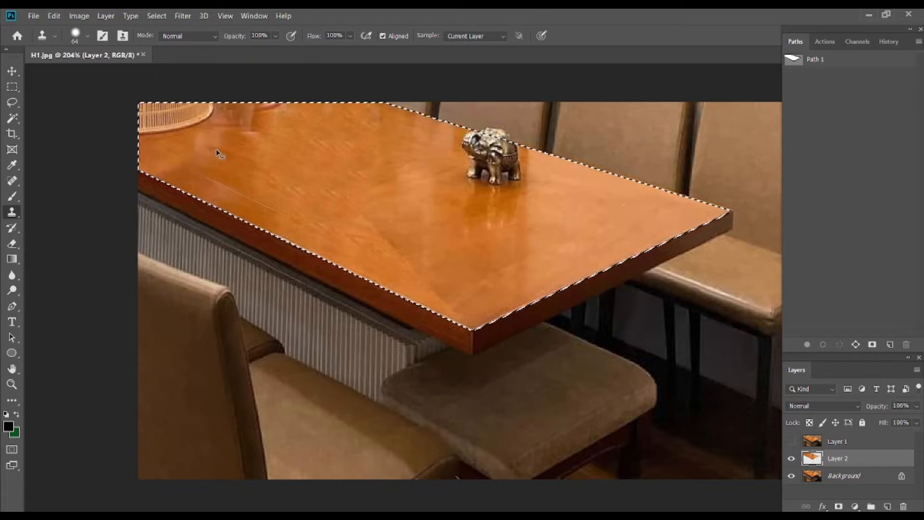
key(ctrl+z)
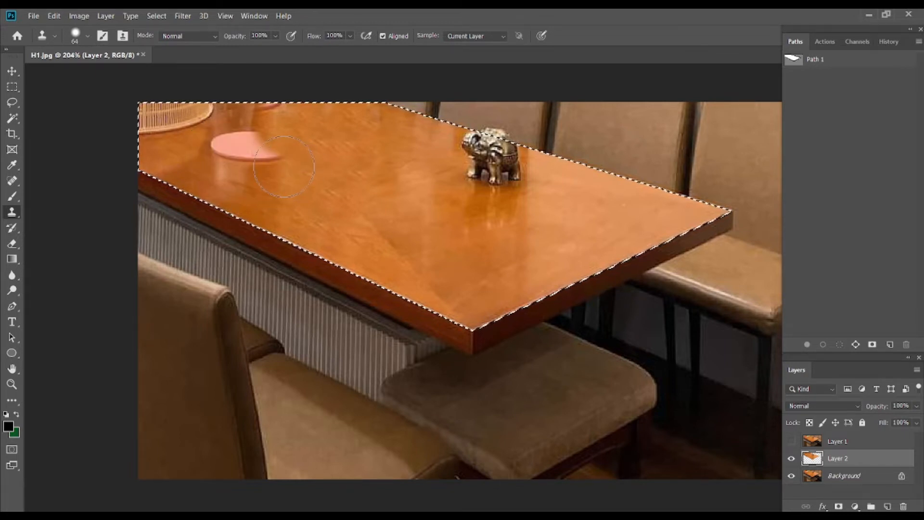
Step: Clone wood grain over the pink coaster, the woven basket and the part of the elephant figurine on the tabletop
mouse_move(262, 154)
mouse_down()
mouse_move(229, 142)
mouse_move(257, 158)
mouse_move(201, 128)
mouse_move(279, 135)
mouse_move(252, 118)
mouse_up()
alt+click(304, 194)
alt+click(310, 159)
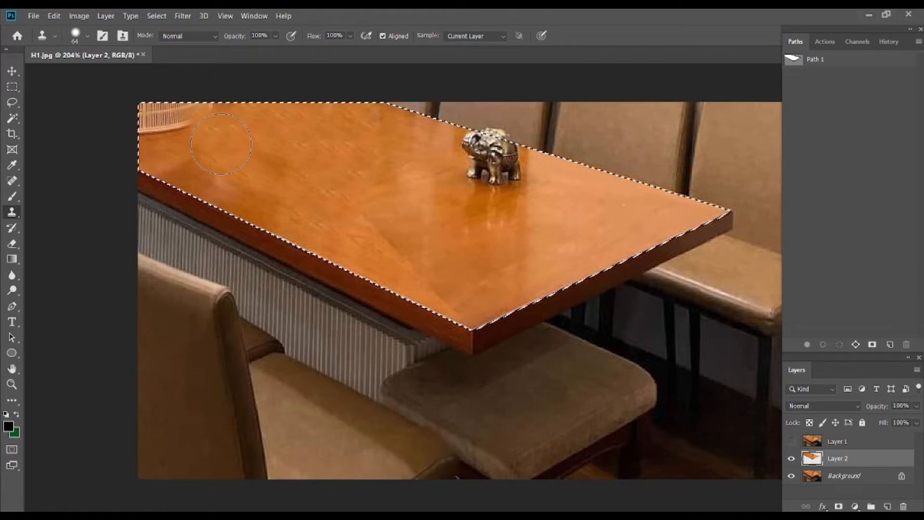
drag(177, 144, 119, 138)
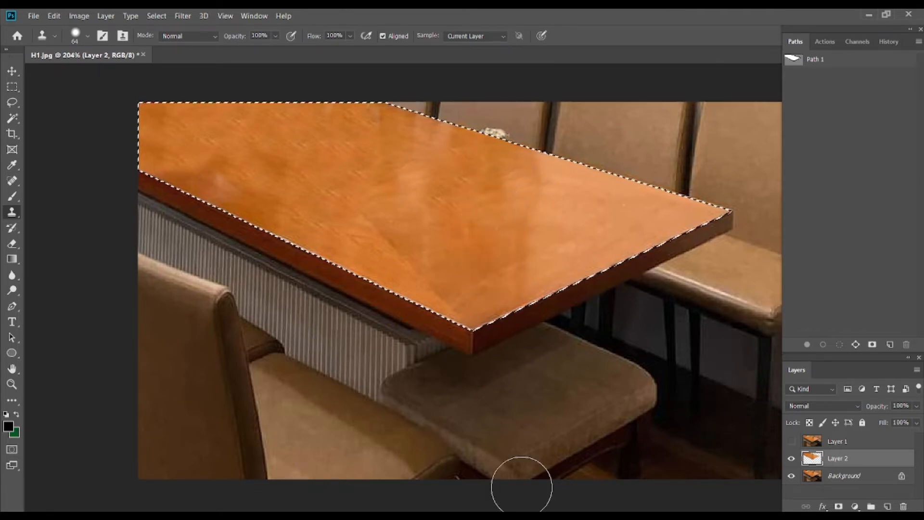
Step: Set the Clone Stamp opacity to 56% and blend the dark, uneven patches near the tabletop's front-left edge
click(275, 36)
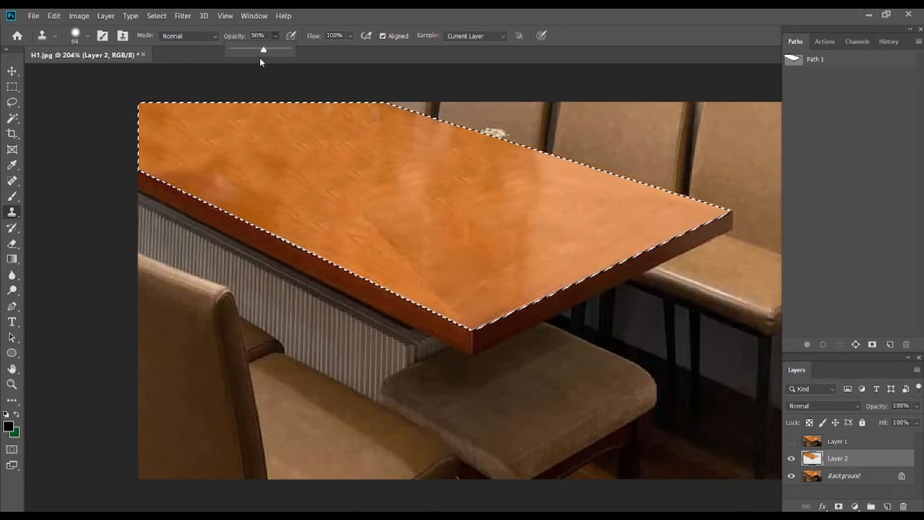
alt+click(193, 125)
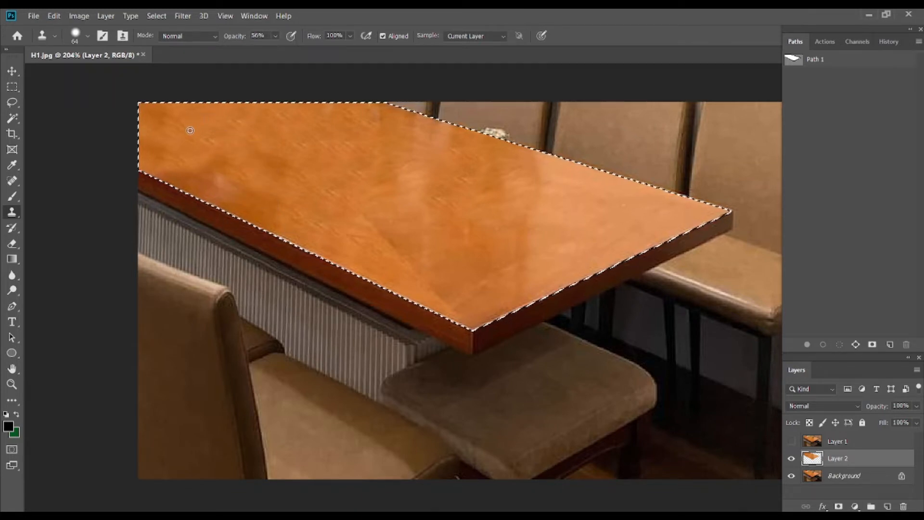
alt+click(358, 241)
mouse_move(281, 216)
mouse_down()
mouse_move(222, 175)
mouse_move(191, 184)
mouse_up()
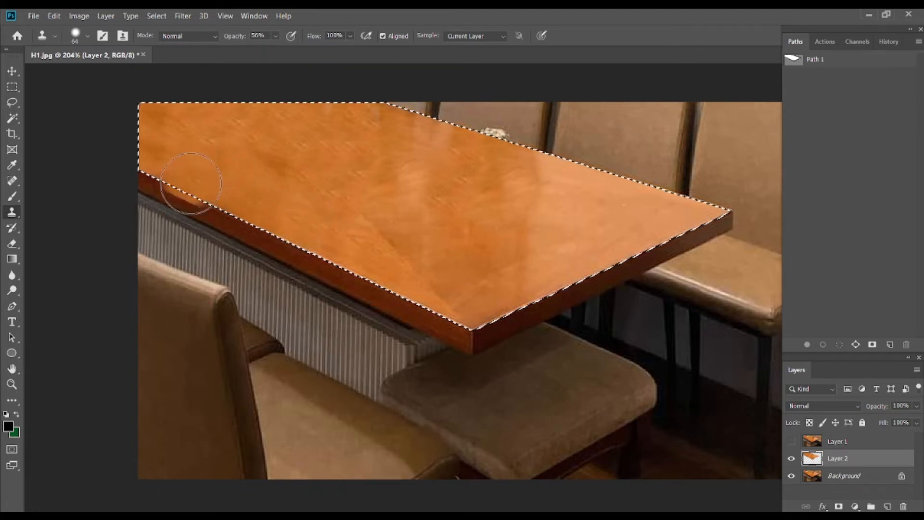
alt+click(348, 246)
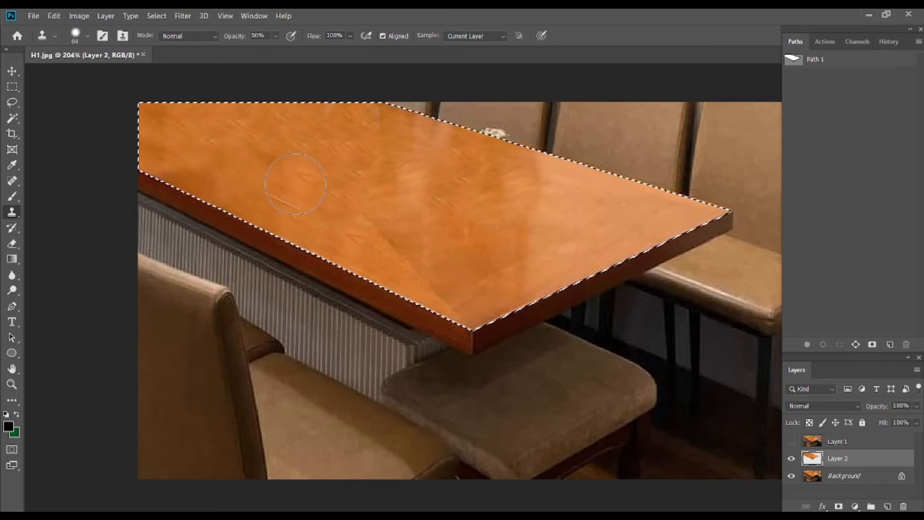
alt+click(342, 227)
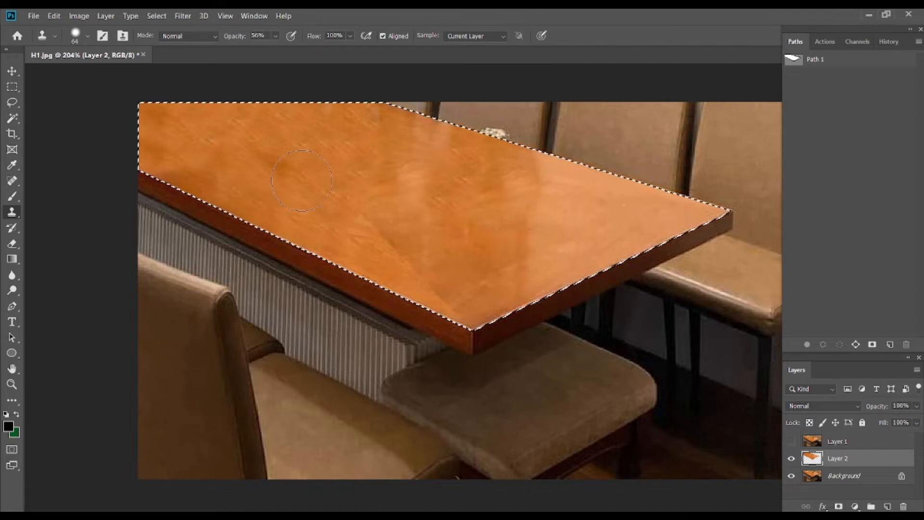
mouse_move(283, 167)
mouse_down()
mouse_move(198, 162)
mouse_move(194, 174)
mouse_up()
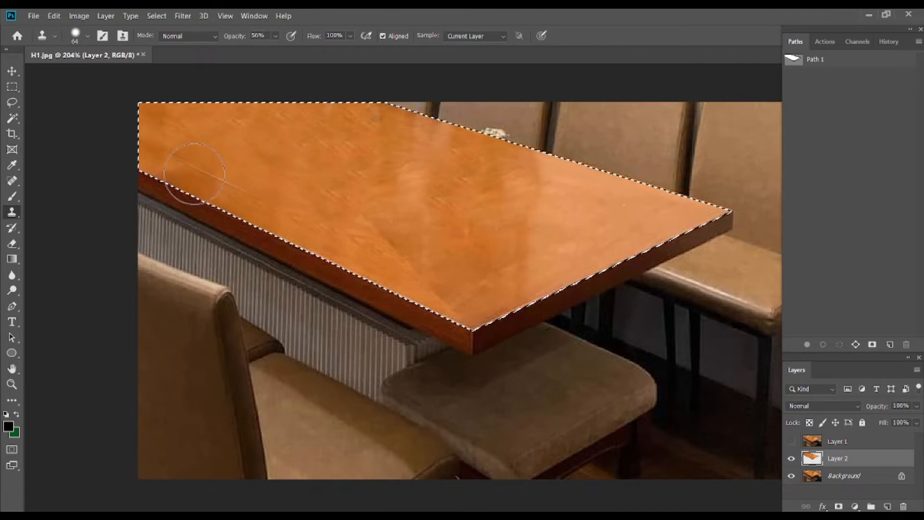
key(ctrl+z)
key(ctrl+z)
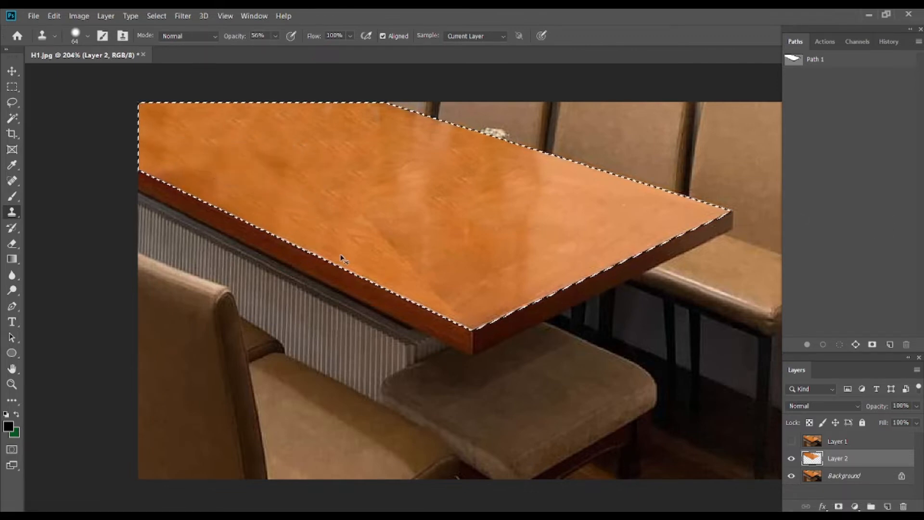
alt+click(351, 233)
drag(288, 175, 237, 158)
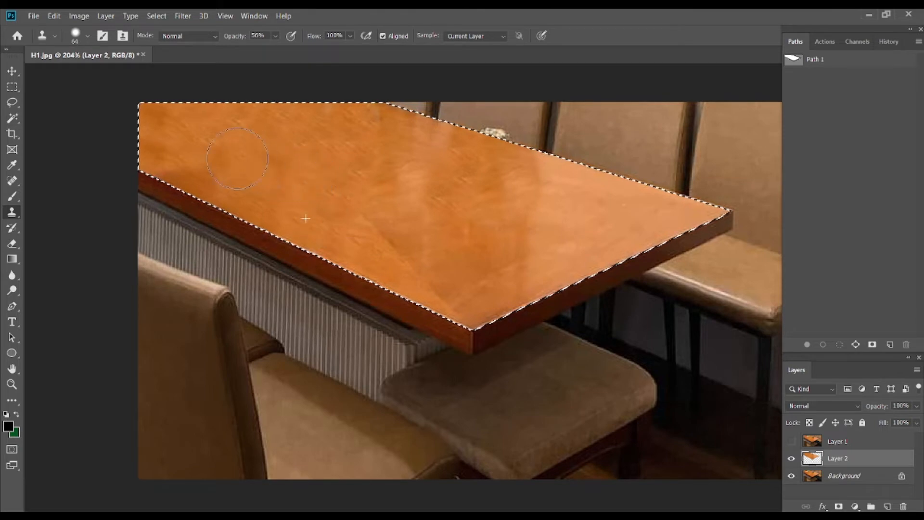
key(ctrl+z)
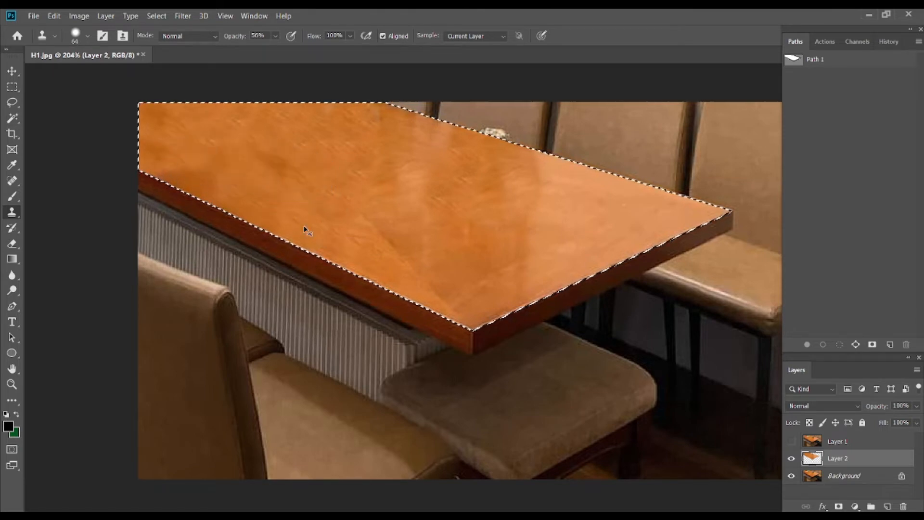
Step: Clone lighter wood over the remaining dark patches on the tabletop's left part, down to its front edge
alt+click(340, 207)
click(281, 163)
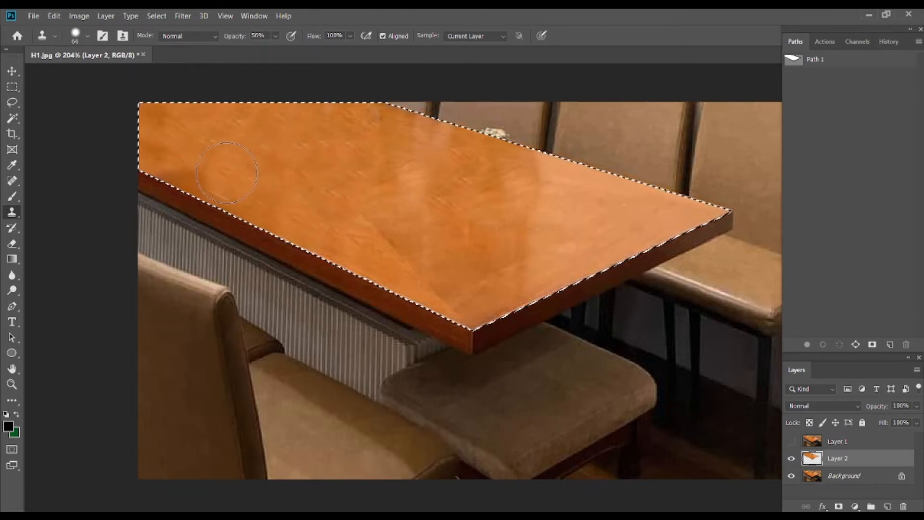
alt+click(319, 233)
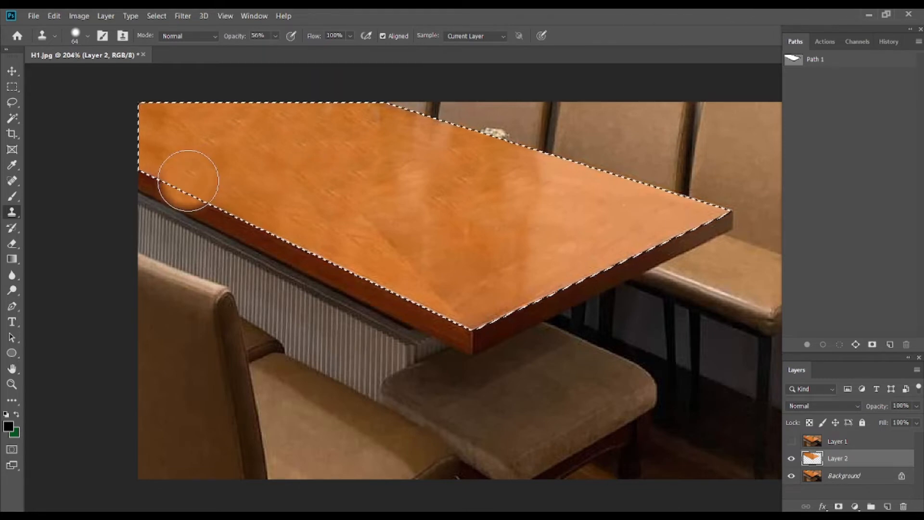
drag(189, 180, 213, 194)
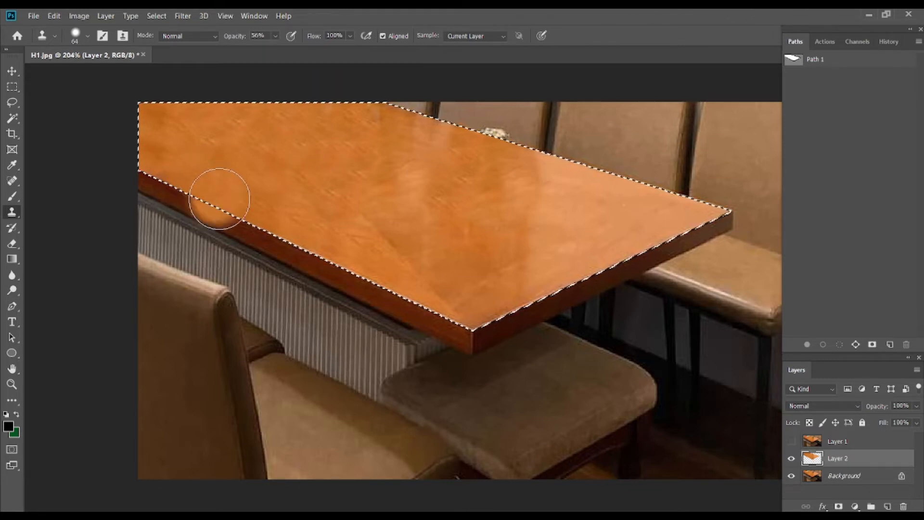
Step: Clone even wood over the darker patches in the tabletop's middle and near its front corner
alt+click(316, 193)
drag(378, 226, 355, 212)
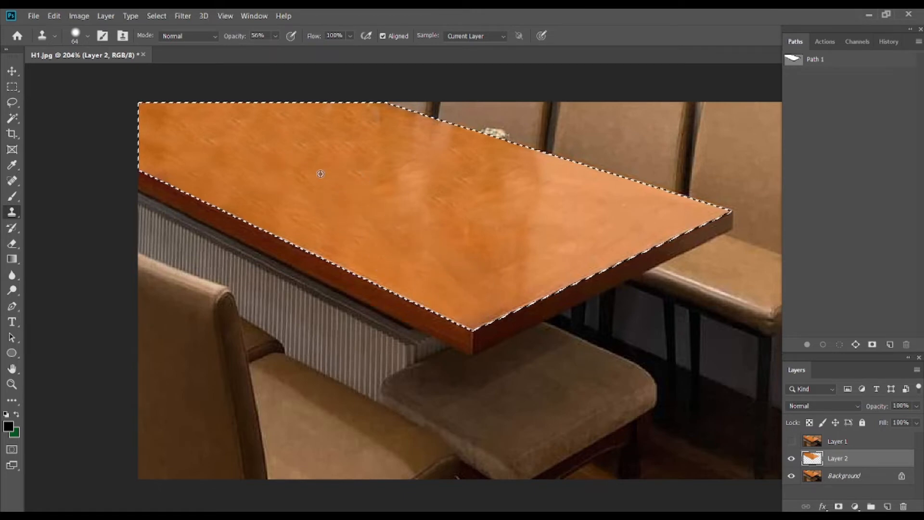
drag(488, 277, 474, 293)
Step: Try to clone wood from the tabletop's middle over its lighter right part, and undo the strokes
alt+click(396, 241)
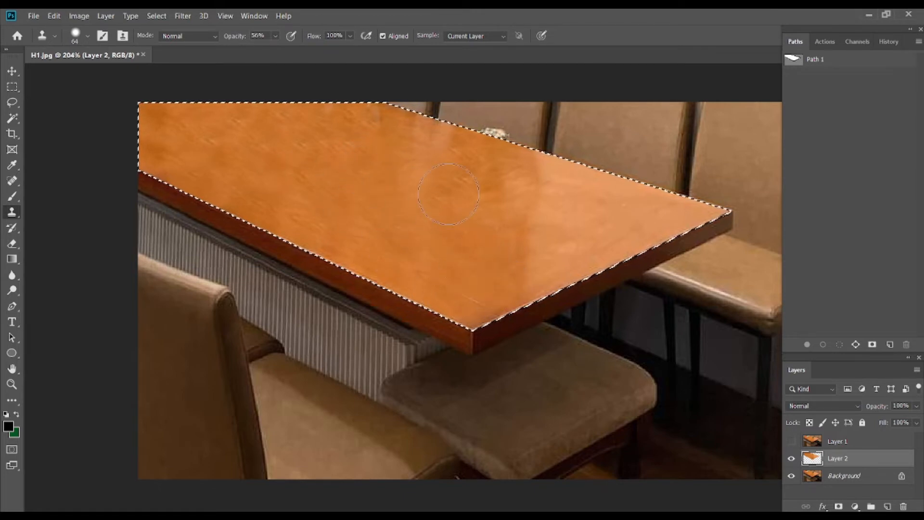
mouse_move(466, 191)
mouse_down()
mouse_move(572, 218)
mouse_move(489, 168)
mouse_move(661, 230)
mouse_up()
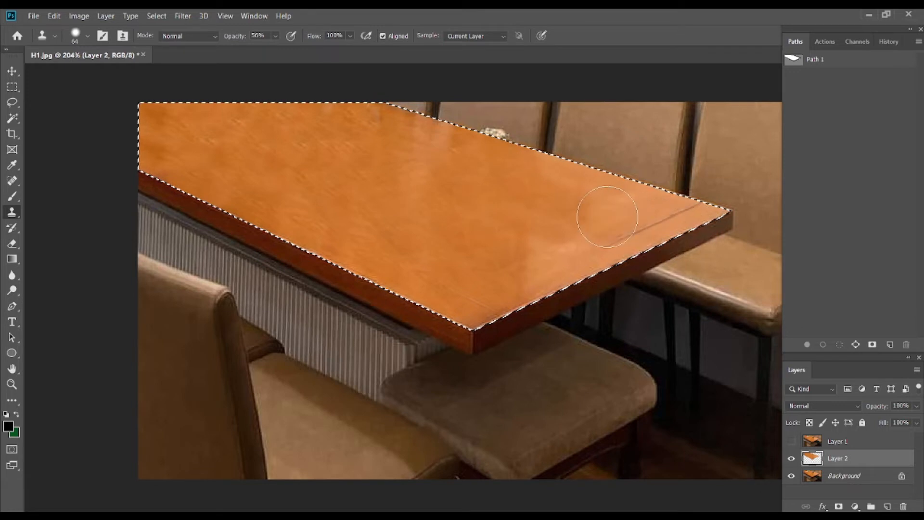
key(ctrl+z)
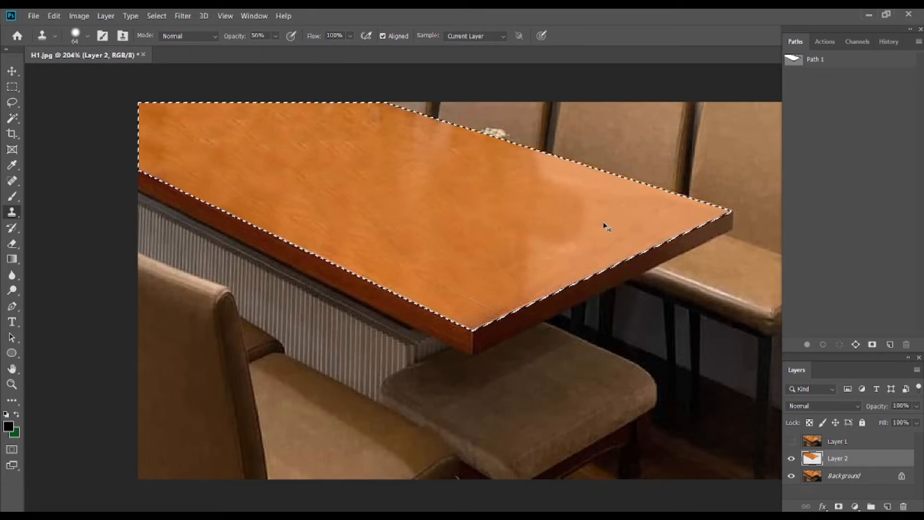
key(ctrl+z)
Step: Blend the tabletop's right half and front corner with even wood cloned from its middle, and clear the selection
alt+click(354, 202)
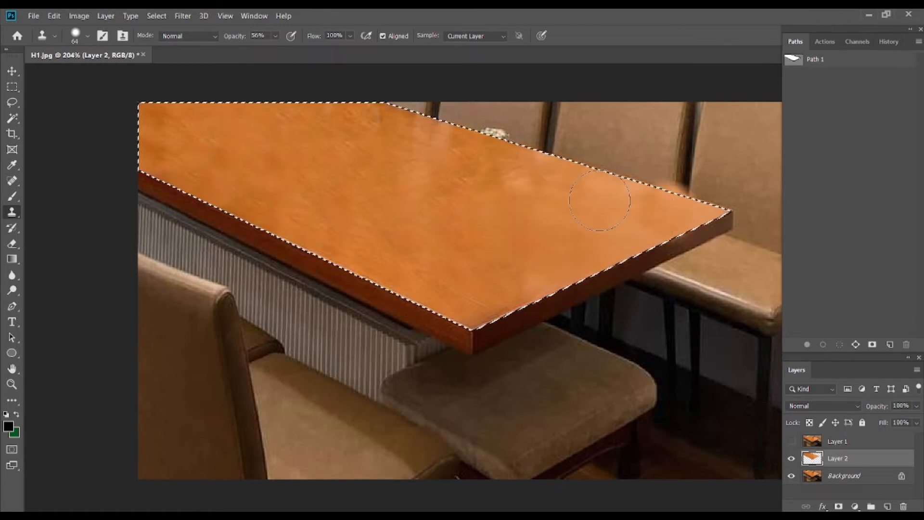
alt+click(471, 208)
drag(513, 180, 638, 203)
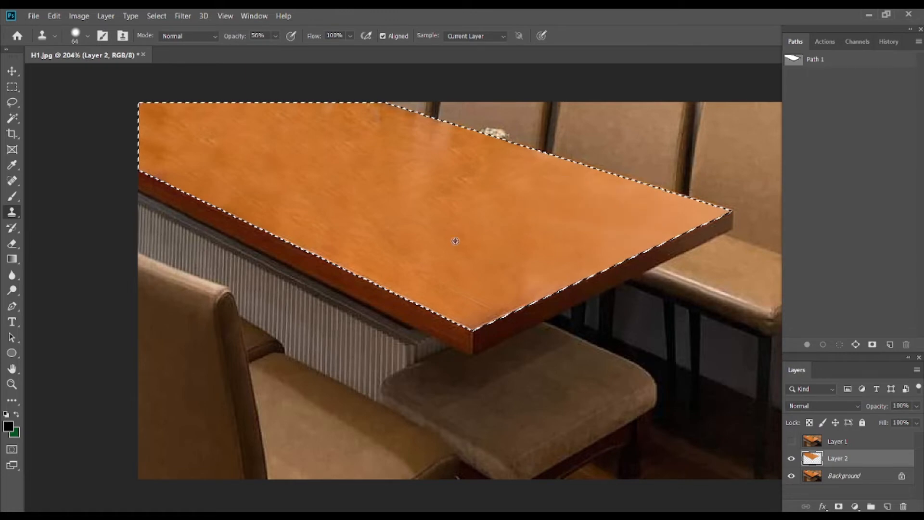
alt+click(456, 241)
drag(537, 283, 537, 289)
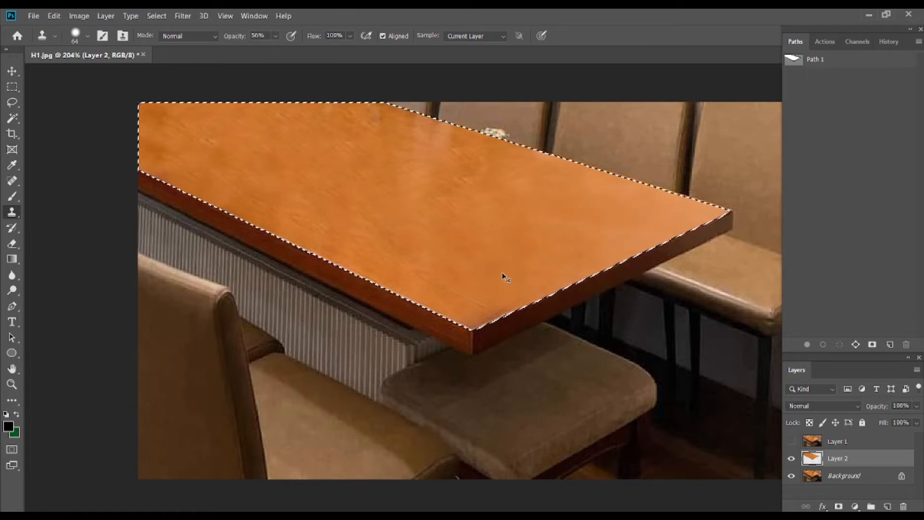
mouse_move(437, 287)
mouse_down()
mouse_move(489, 319)
mouse_move(446, 282)
mouse_up()
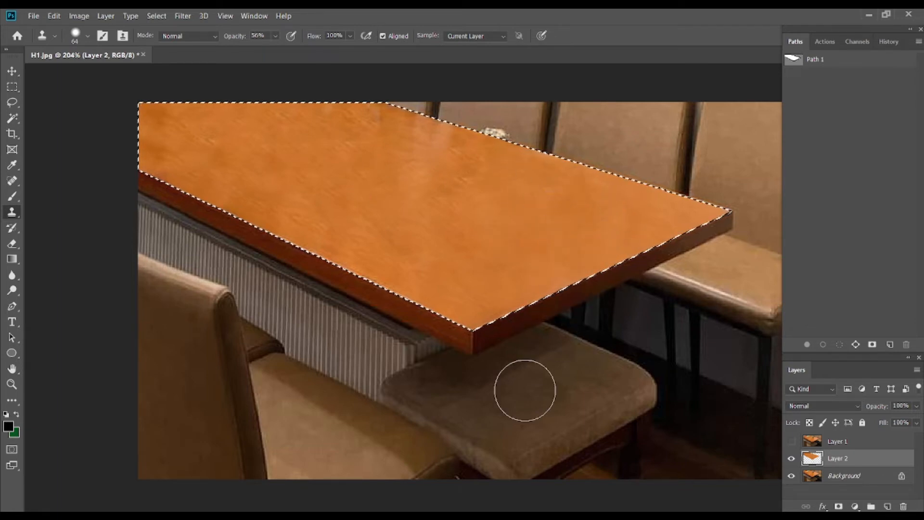
scroll(524, 390, down, 3)
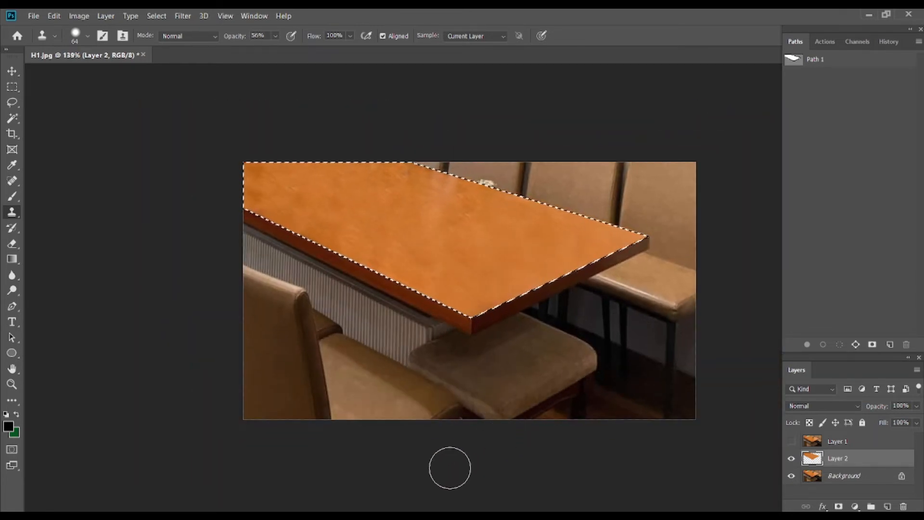
key(ctrl+d)
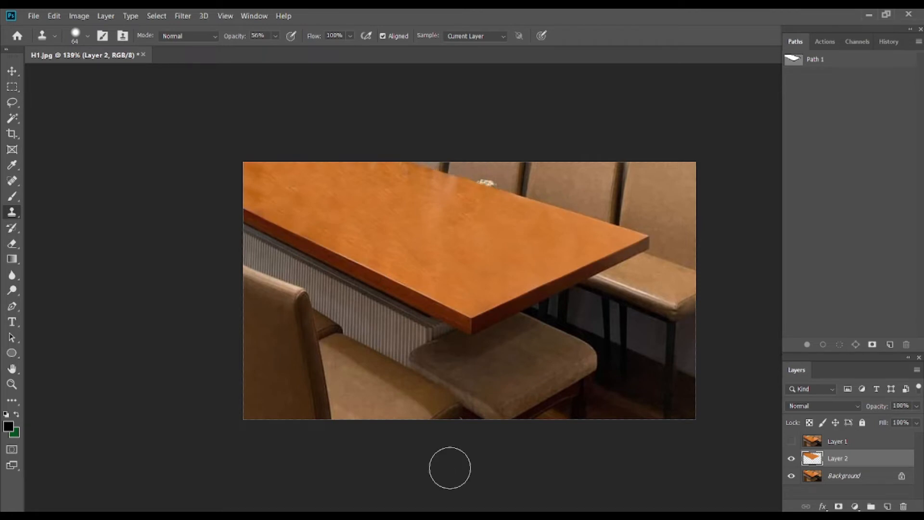
Step: Draw a new path around the chair backs along the table's far edge and load it as a selection feathered by 1 pixel
click(10, 307)
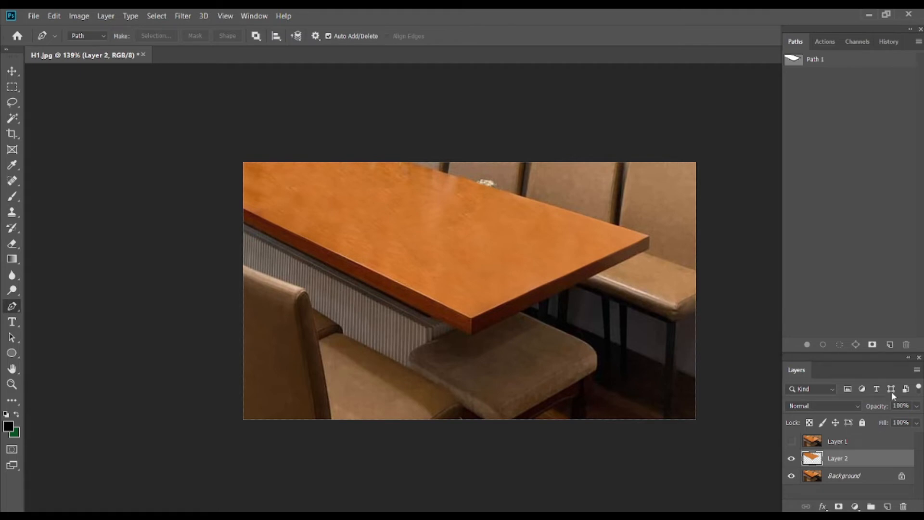
click(890, 344)
scroll(547, 254, up, 4)
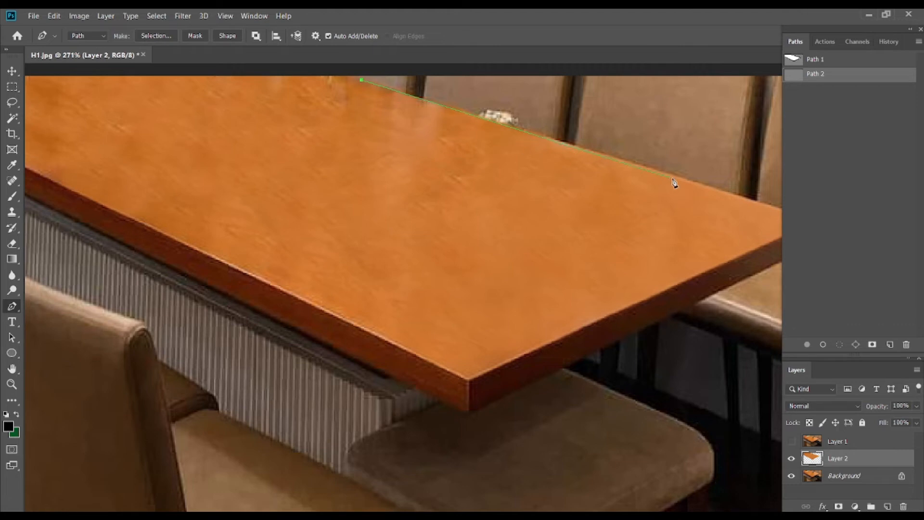
click(688, 181)
click(689, 86)
drag(361, 80, 355, 98)
key(ctrl+Return)
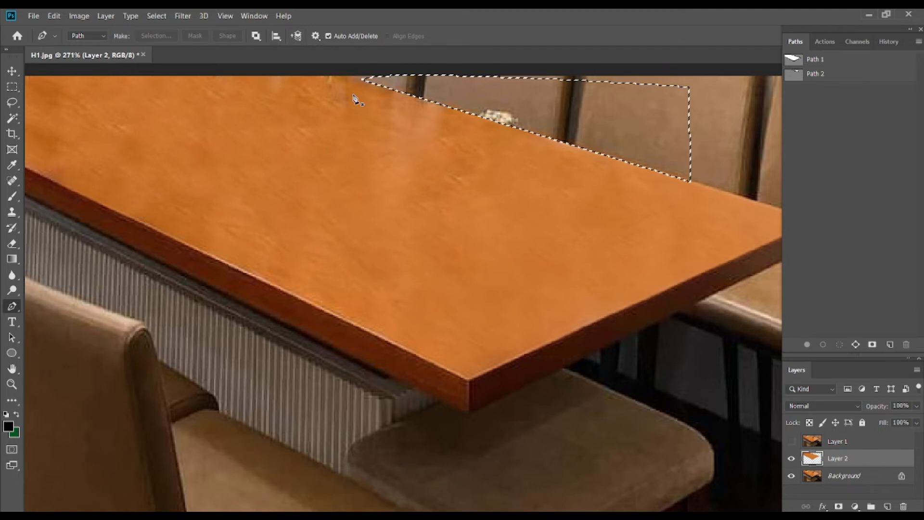
key(shift+F6)
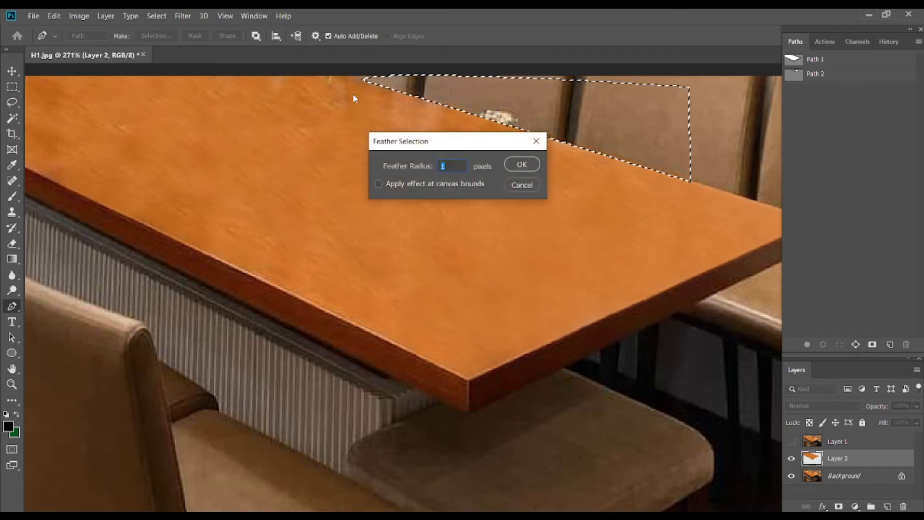
key(Return)
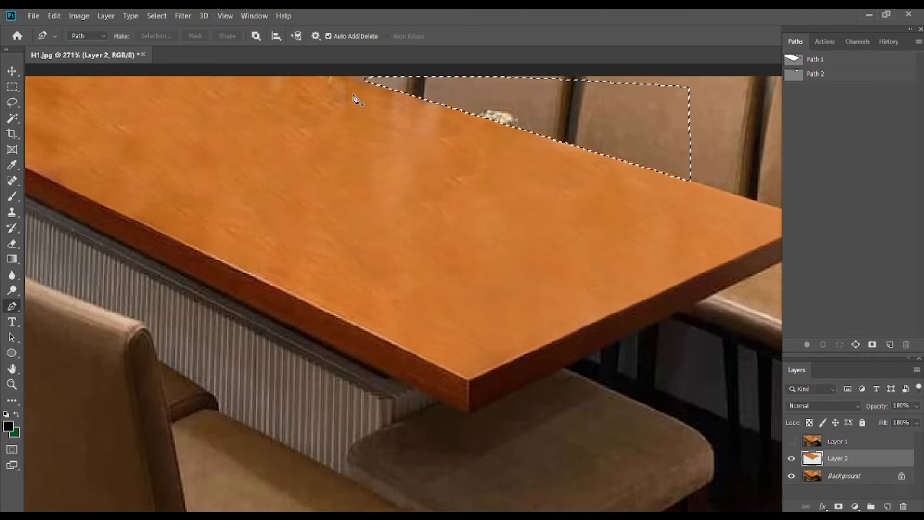
Step: Copy the selected chair area of the Background layer to a new layer and load that layer's outline as a selection
click(875, 479)
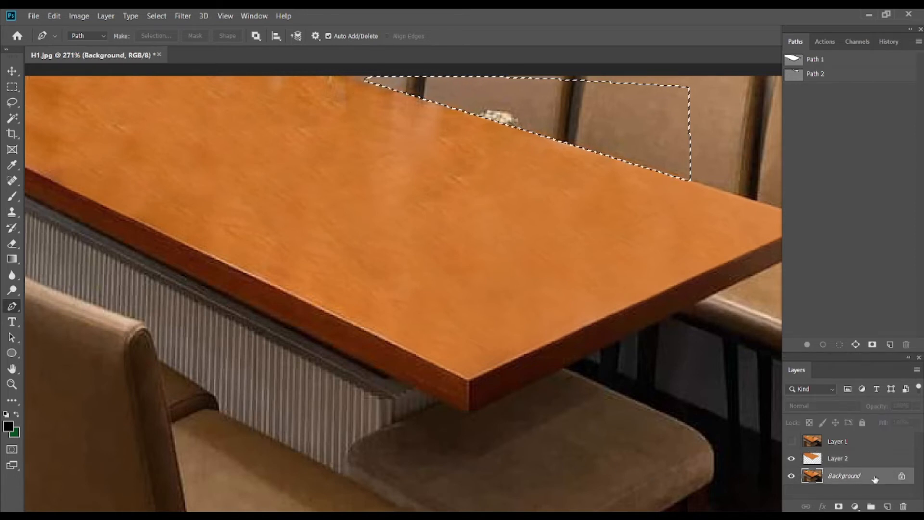
key(ctrl+j)
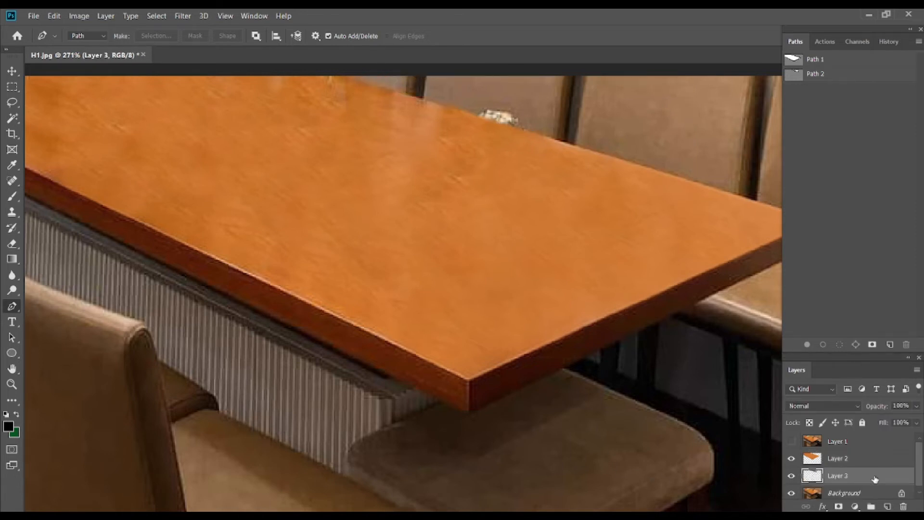
ctrl+click(811, 475)
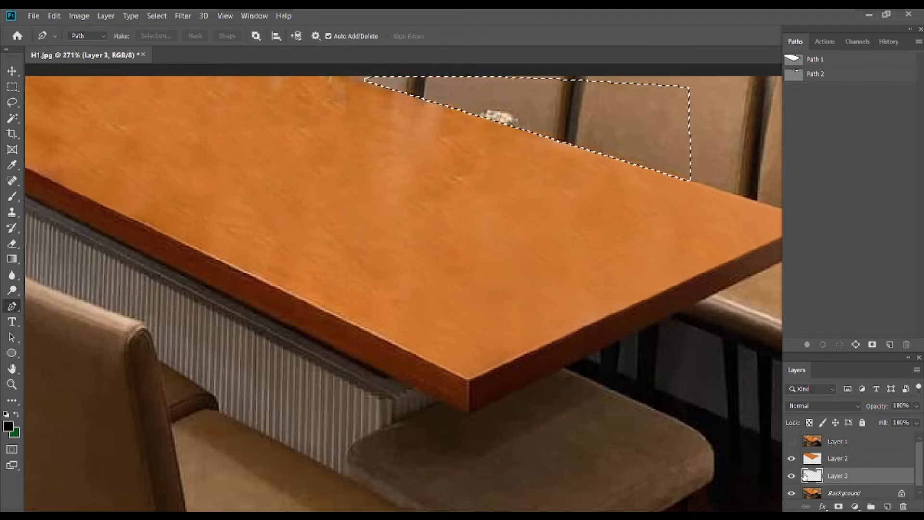
Step: Set the Clone Stamp to 100% opacity with a brush size of 31 for retouching the chair backs
scroll(588, 217, up, 3)
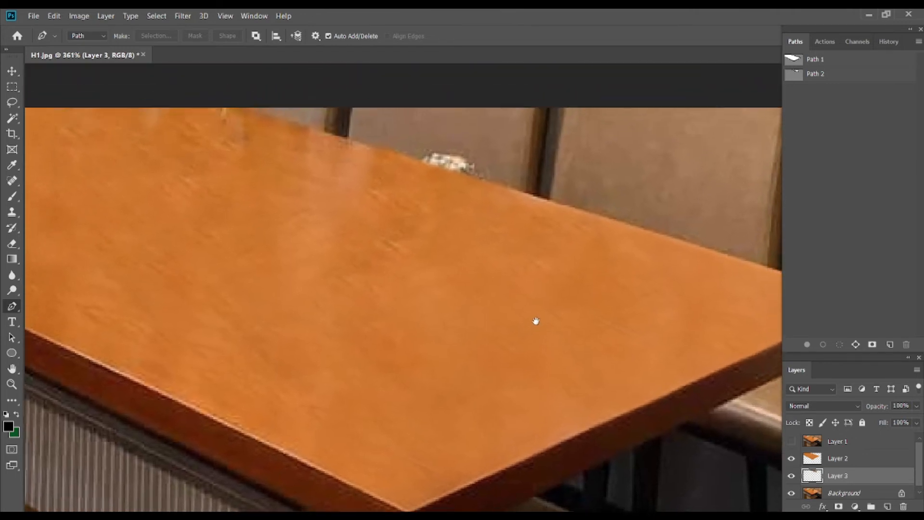
drag(536, 321, 522, 357)
click(12, 212)
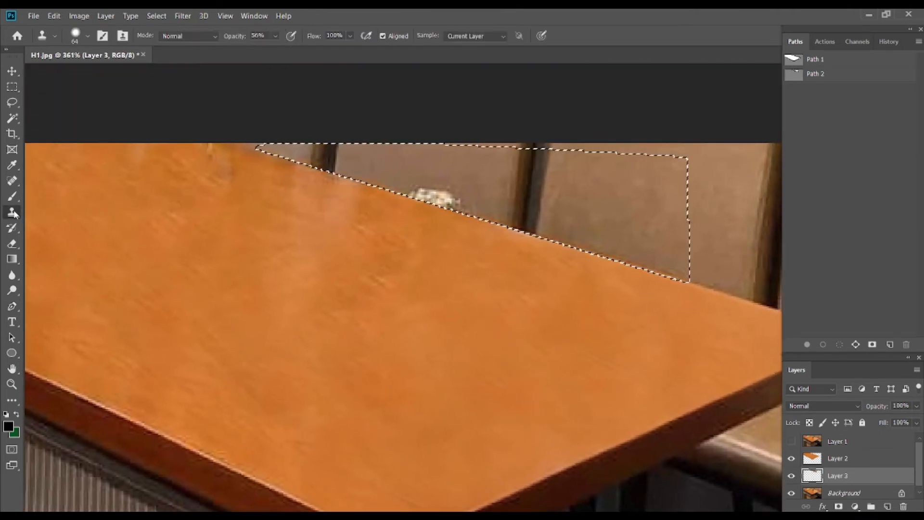
click(276, 35)
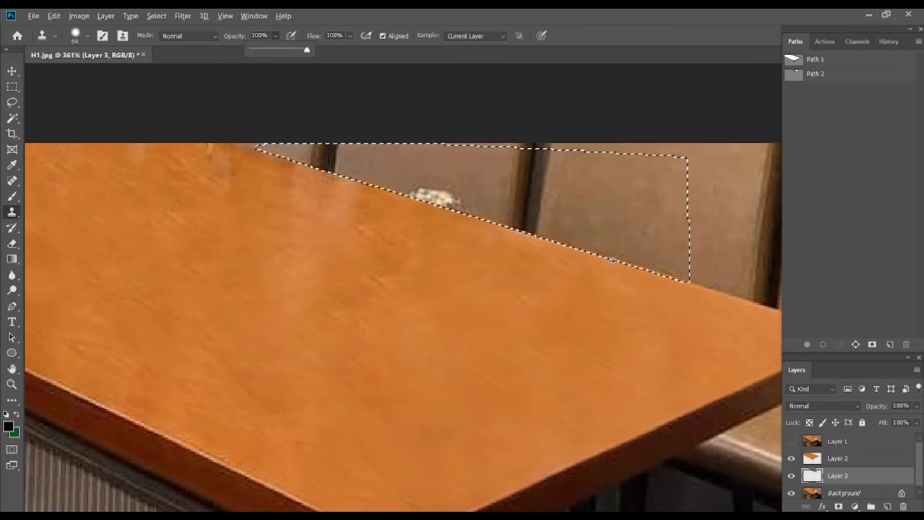
alt+click(637, 269)
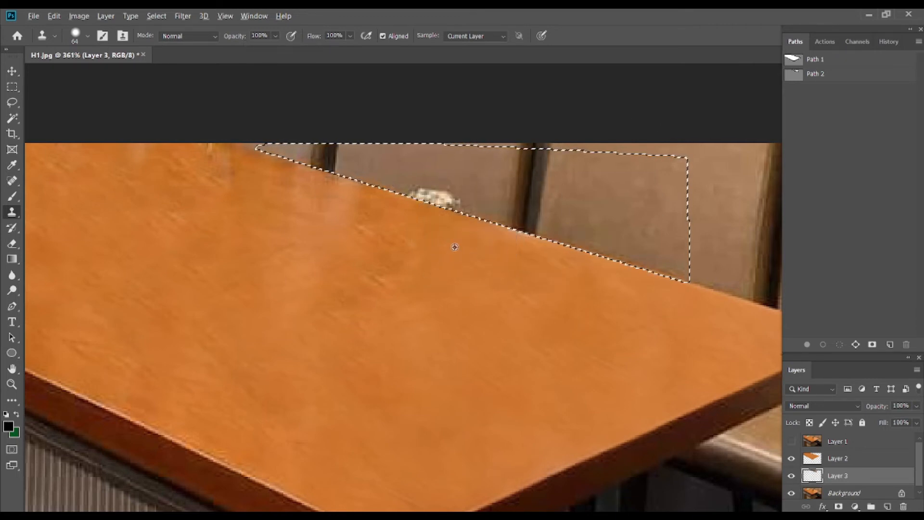
mouse_move(450, 250)
mouse_down()
mouse_move(400, 269)
mouse_move(407, 270)
mouse_up()
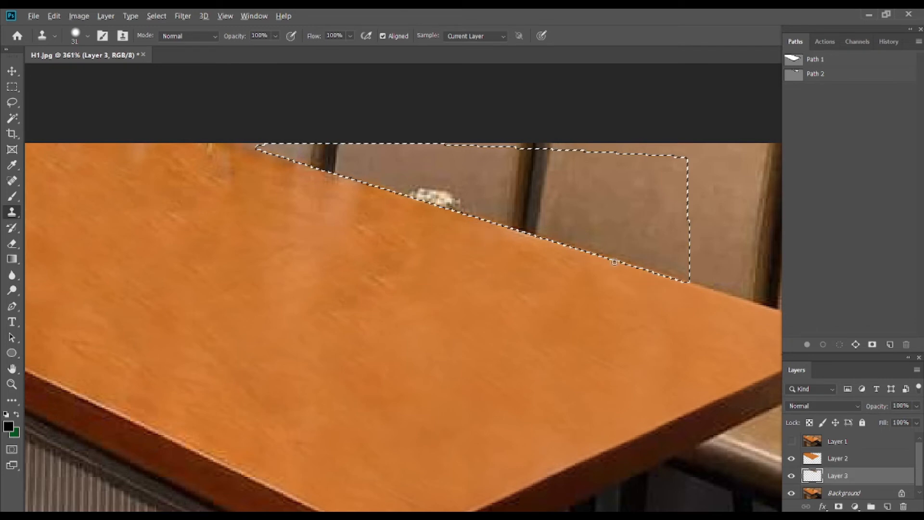
Step: Clone clean chair upholstery over the small white object behind the table's far edge, and clear the selection
alt+click(646, 273)
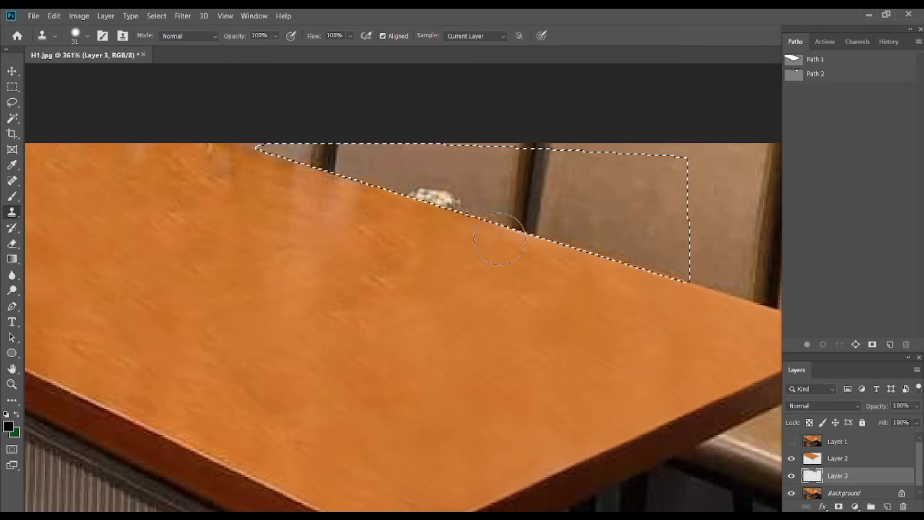
click(462, 215)
click(462, 216)
key(ctrl+z)
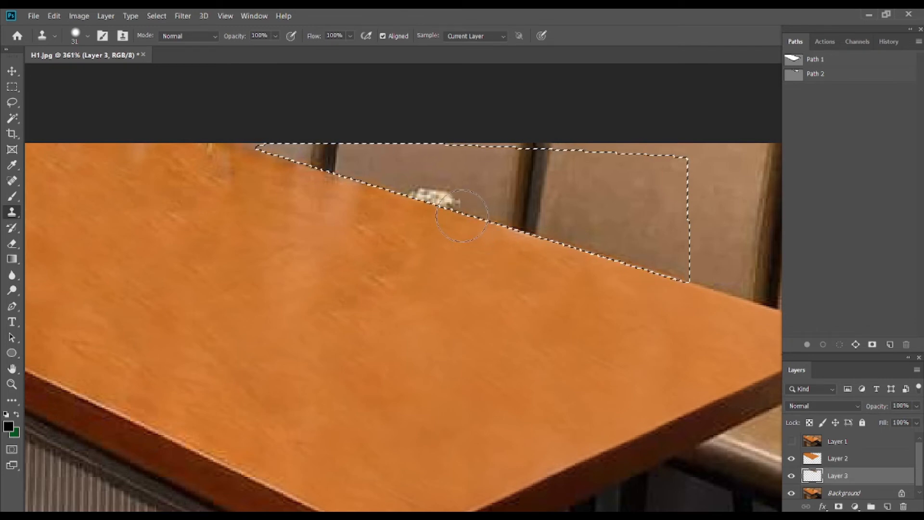
mouse_move(462, 215)
mouse_down()
mouse_move(415, 200)
mouse_move(429, 205)
mouse_up()
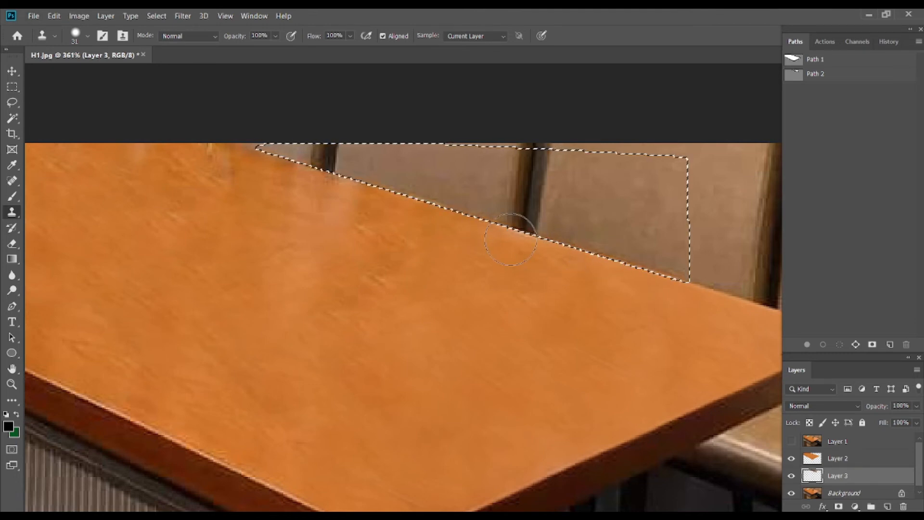
click(447, 212)
drag(442, 211, 432, 210)
key(ctrl+d)
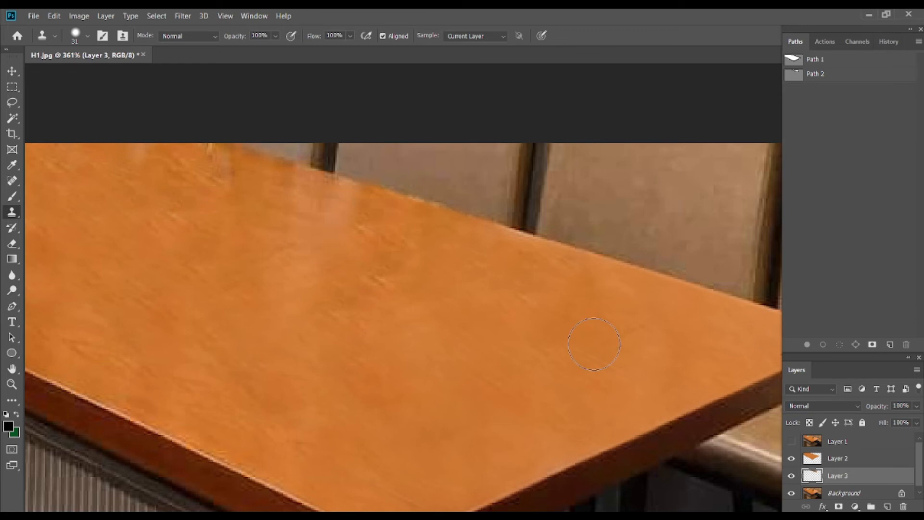
Step: Merge Layer 2 and Layer 3 into the Background layer
scroll(593, 344, down, 5)
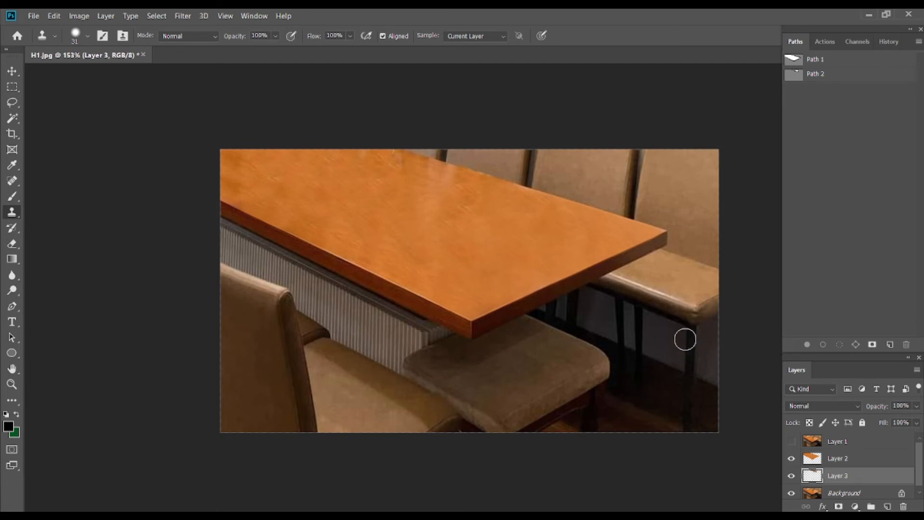
scroll(501, 219, up, 2)
scroll(500, 252, down, 1)
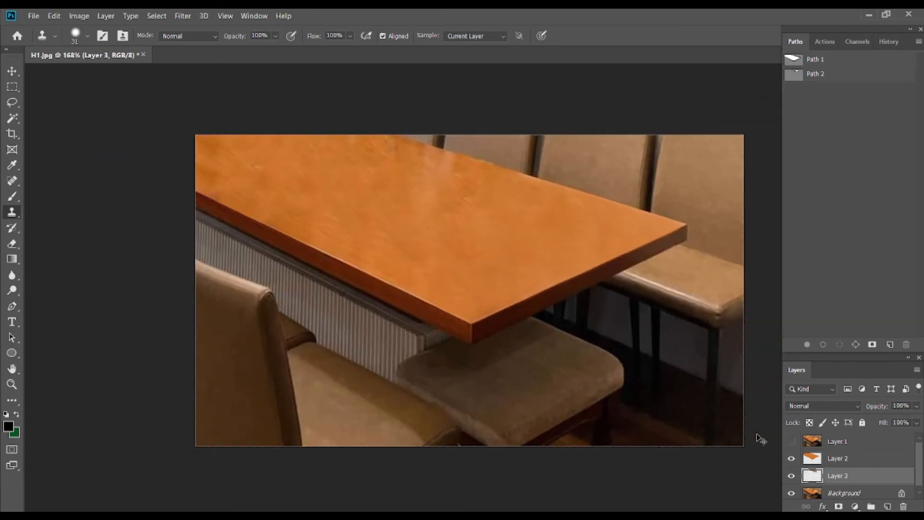
shift+click(840, 462)
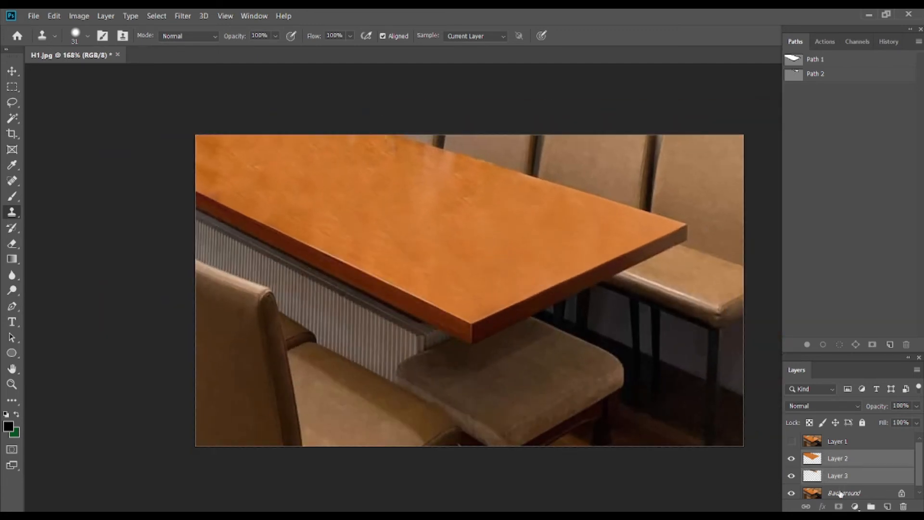
shift+click(840, 493)
key(ctrl+e)
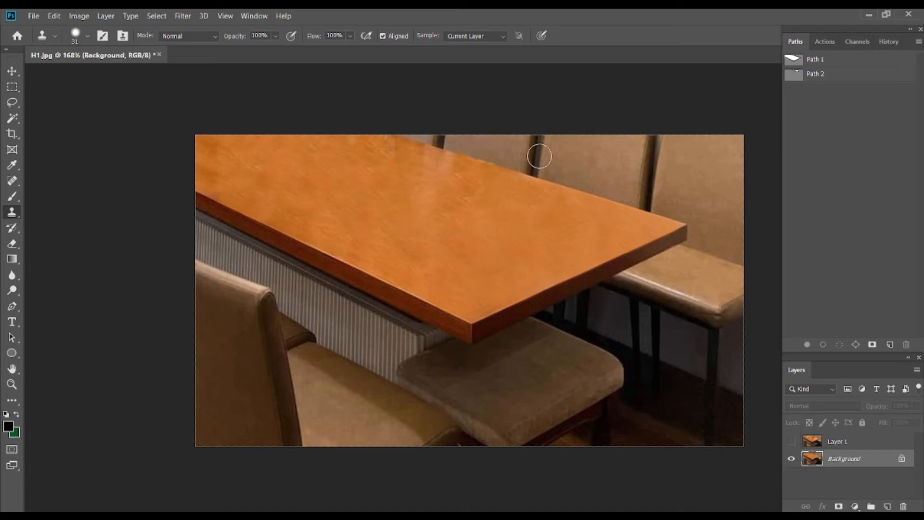
scroll(491, 226, up, 8)
drag(450, 272, 378, 478)
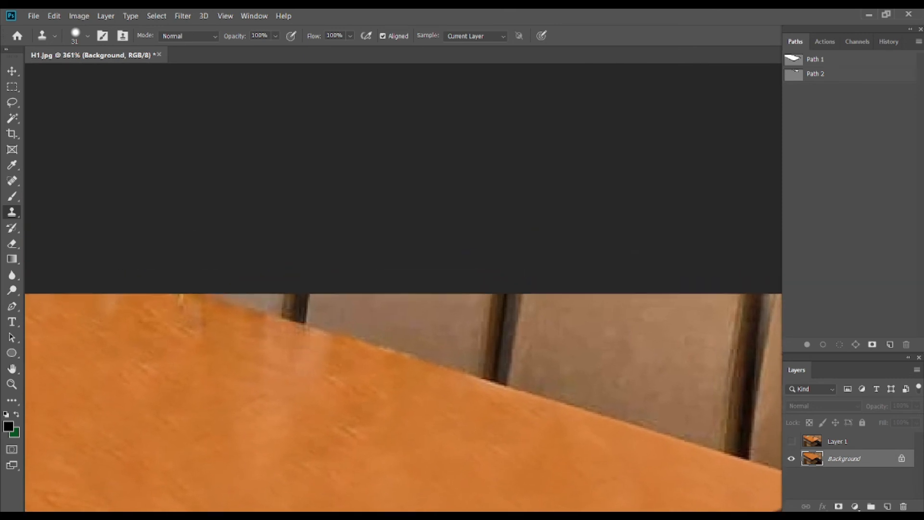
scroll(486, 480, up, 3)
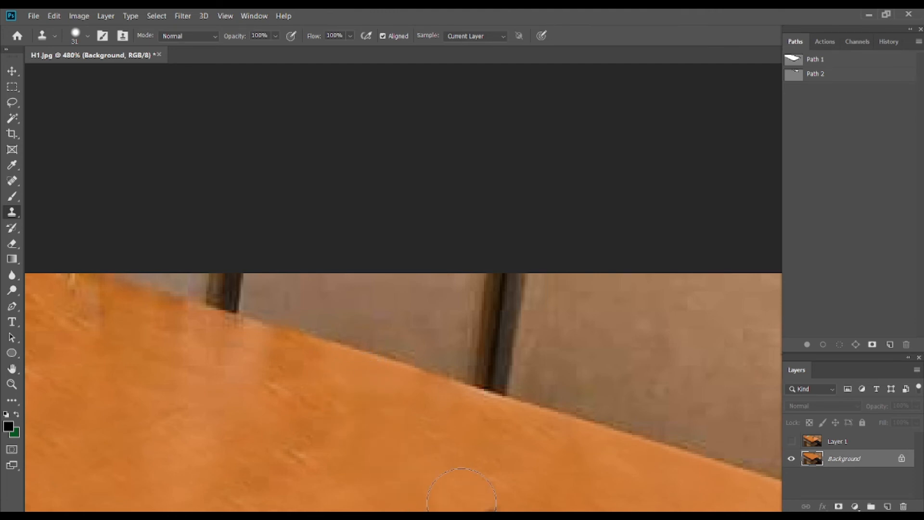
scroll(526, 380, down, 6)
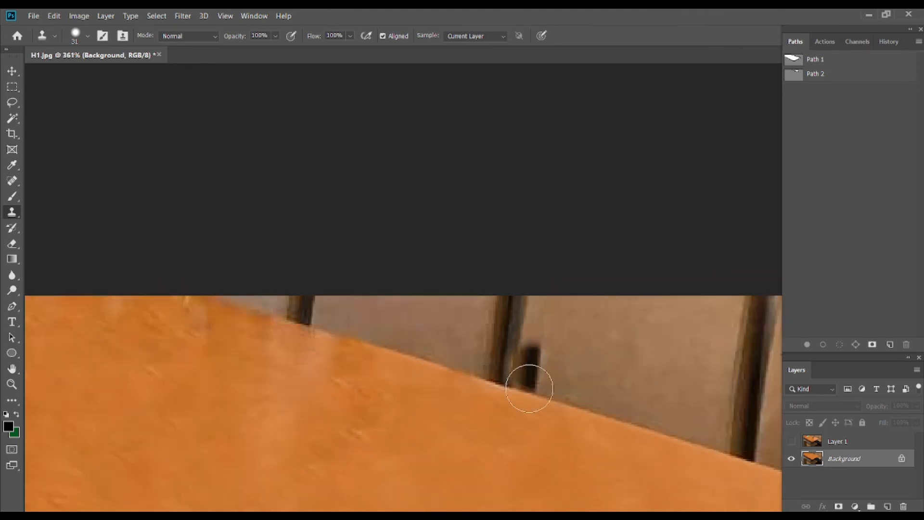
scroll(509, 457, down, 2)
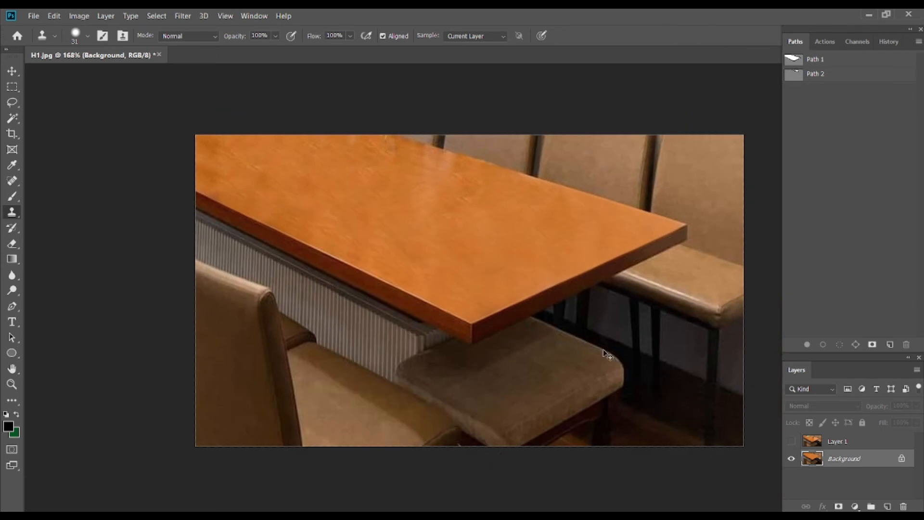
Step: Lower the Clone Stamp opacity to 61% and make the Background layer active for retouching
scroll(480, 258, up, 2)
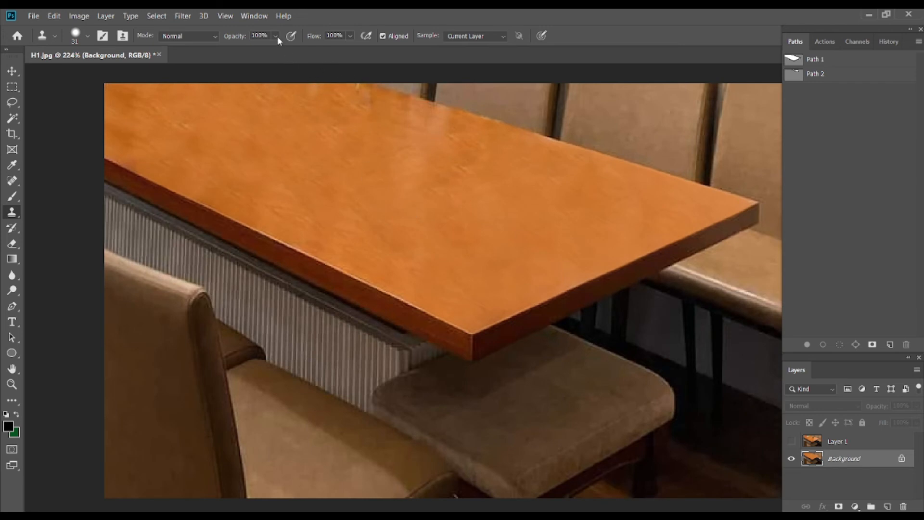
mouse_move(275, 36)
mouse_down()
mouse_move(277, 48)
mouse_move(267, 51)
mouse_up()
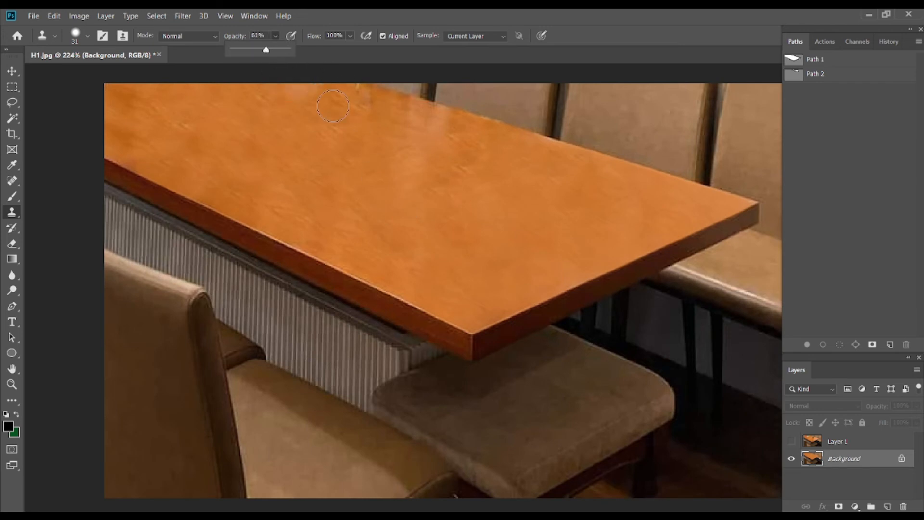
ctrl+click(525, 215)
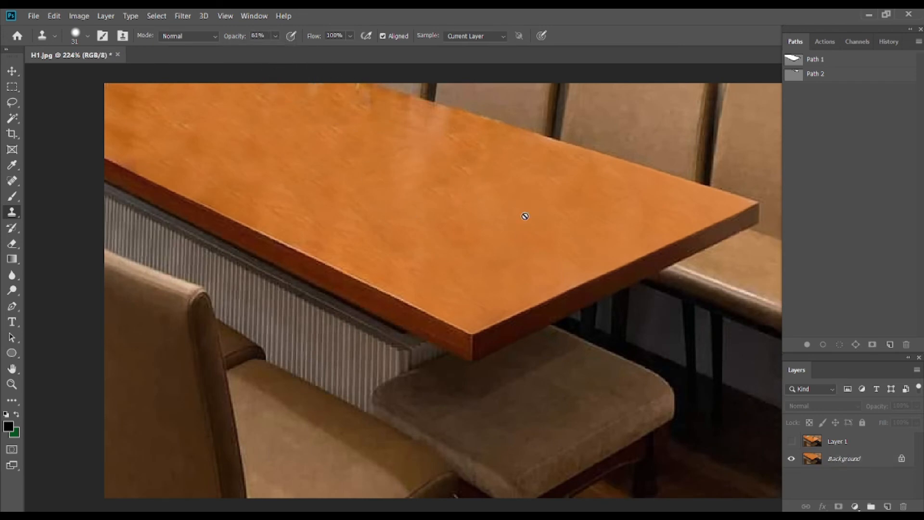
scroll(551, 142, up, 2)
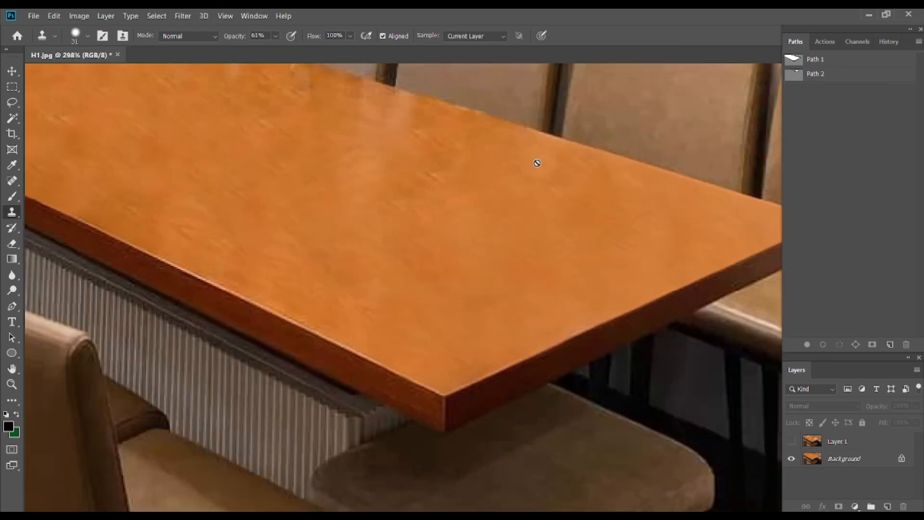
drag(483, 313, 426, 421)
click(865, 463)
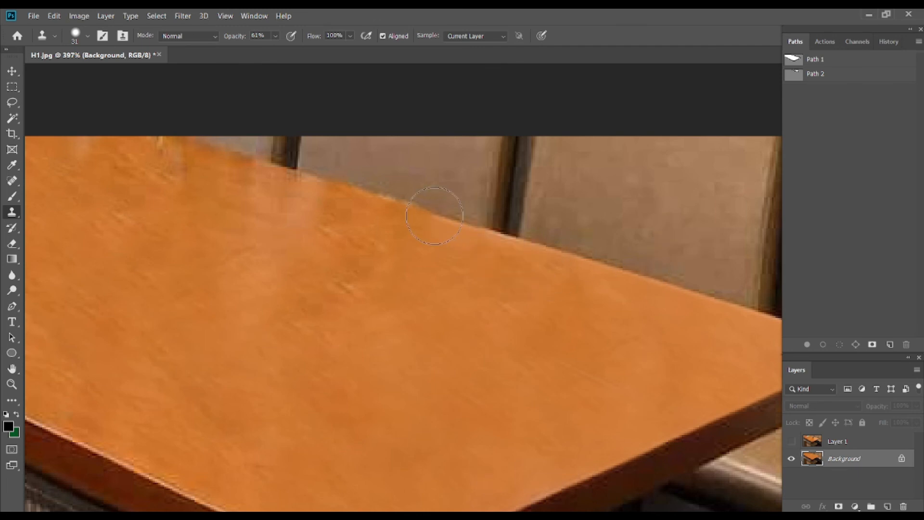
Step: Clone clean table edge along the tabletop's far edge where it meets the chair backs
drag(430, 215, 382, 196)
scroll(425, 412, down, 2)
scroll(426, 412, down, 1)
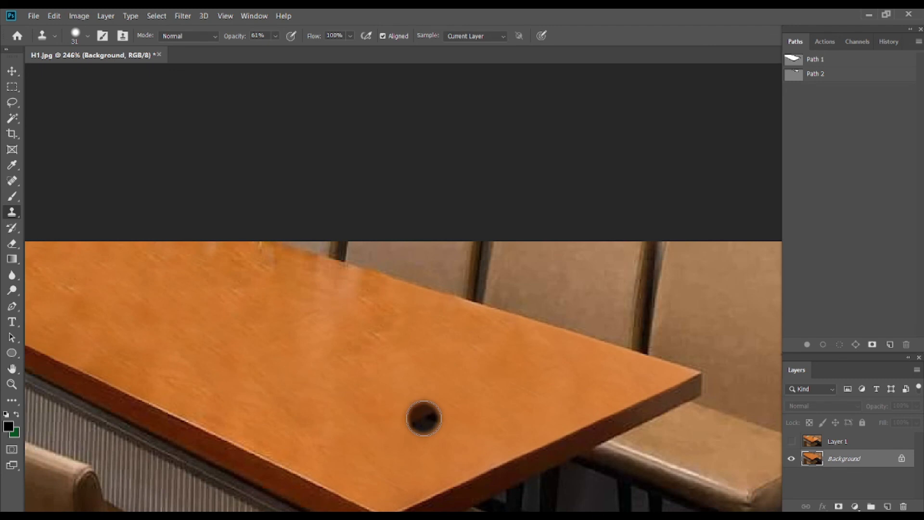
scroll(440, 380, up, 2)
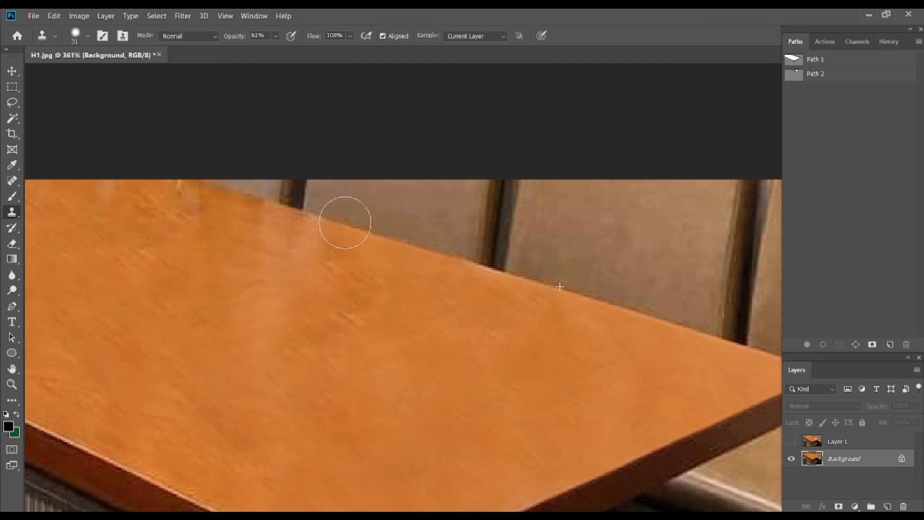
Step: Compare the retouched tabletop with the original photo by showing Layer 1 and hiding it again
scroll(334, 309, down, 5)
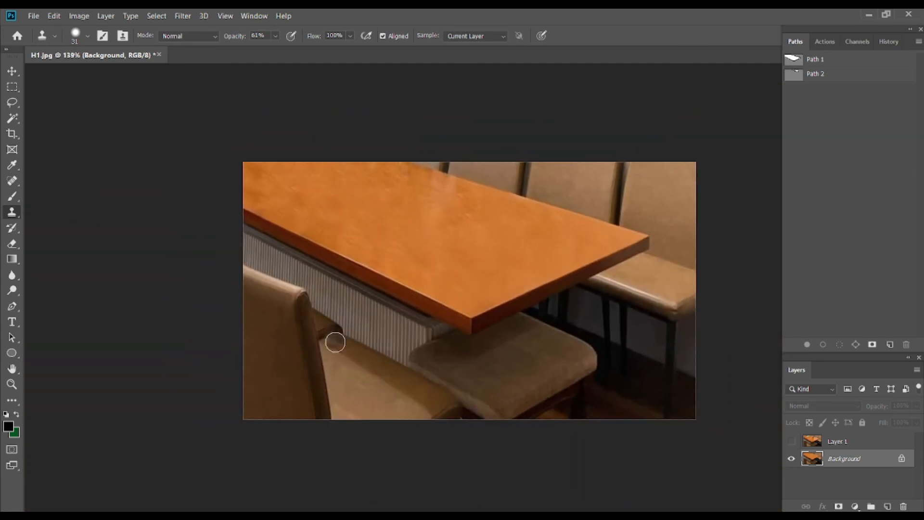
scroll(335, 342, down, 1)
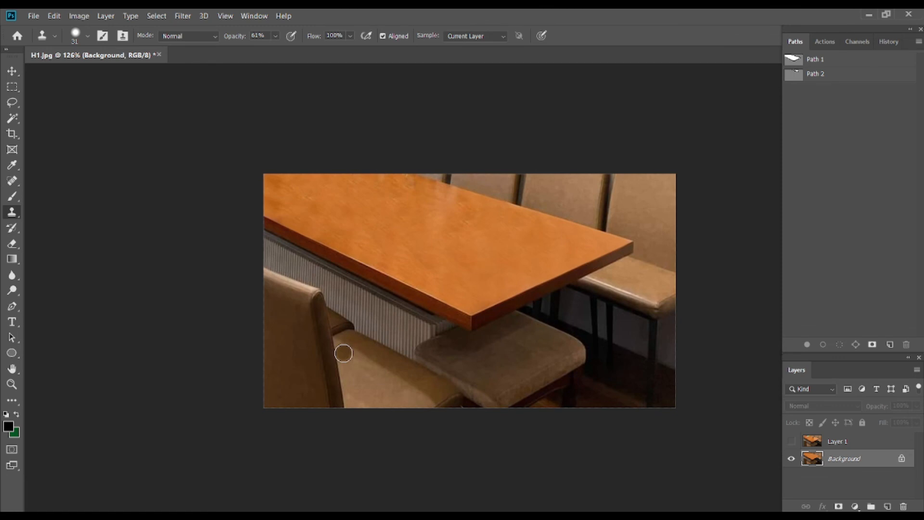
scroll(402, 284, up, 2)
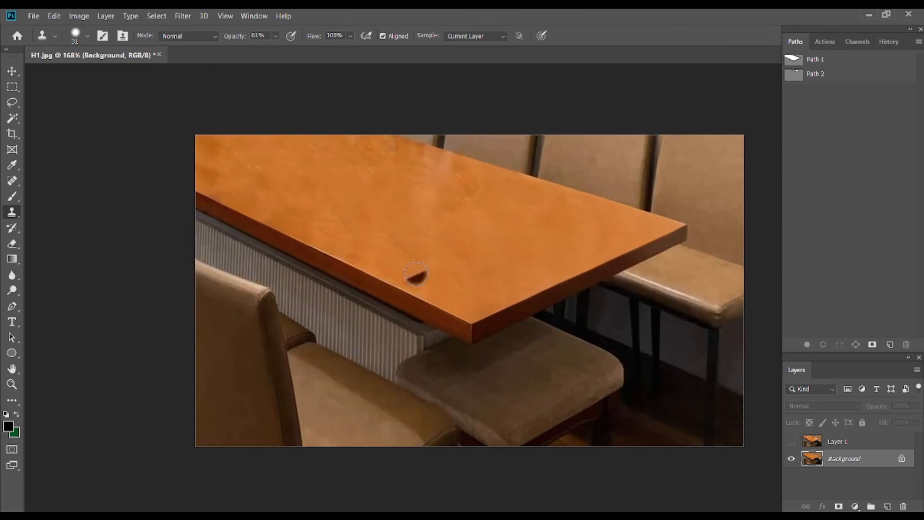
scroll(416, 288, down, 3)
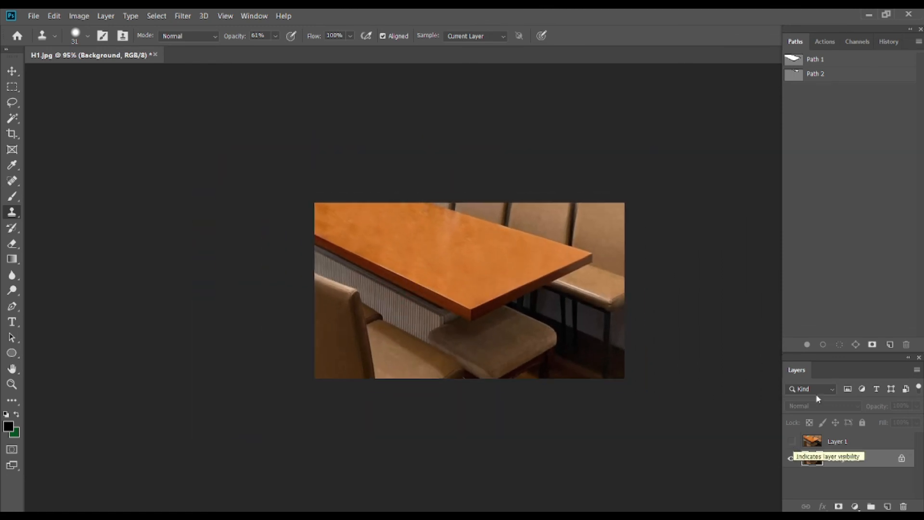
scroll(671, 316, up, 2)
scroll(635, 331, up, 1)
scroll(631, 332, down, 1)
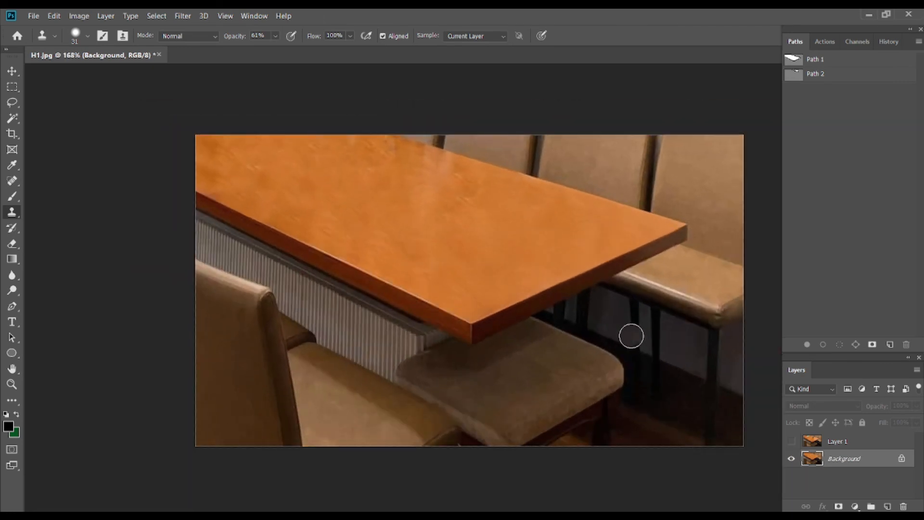
click(791, 441)
click(791, 445)
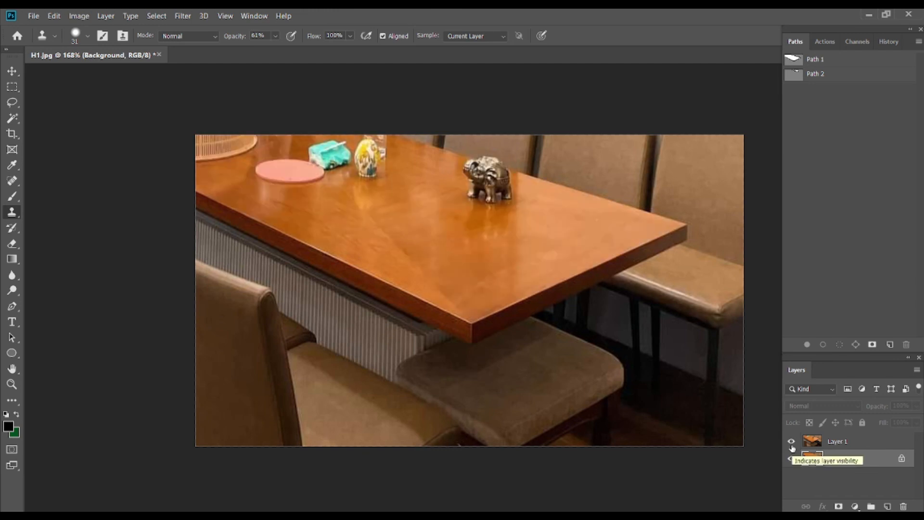
click(792, 442)
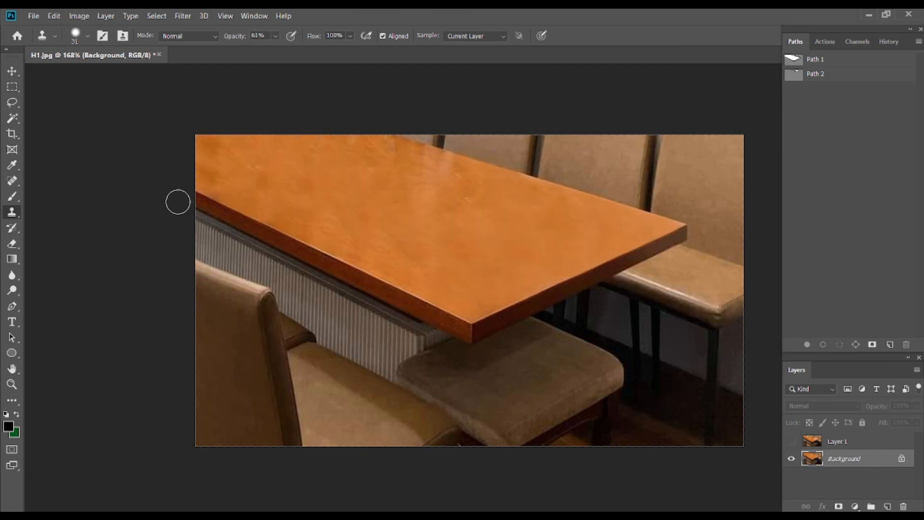
Step: Delete the original photo copy on Layer 1 and start saving the retouched image
drag(841, 442, 902, 506)
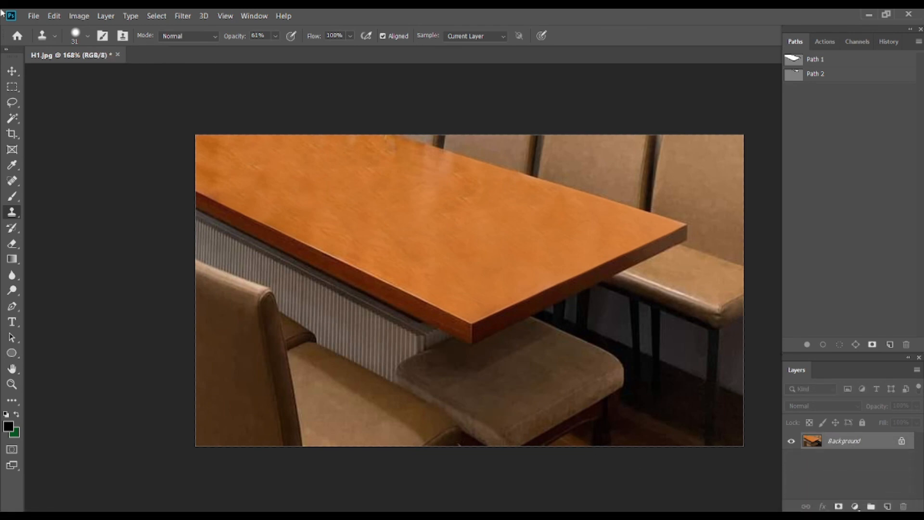
click(33, 15)
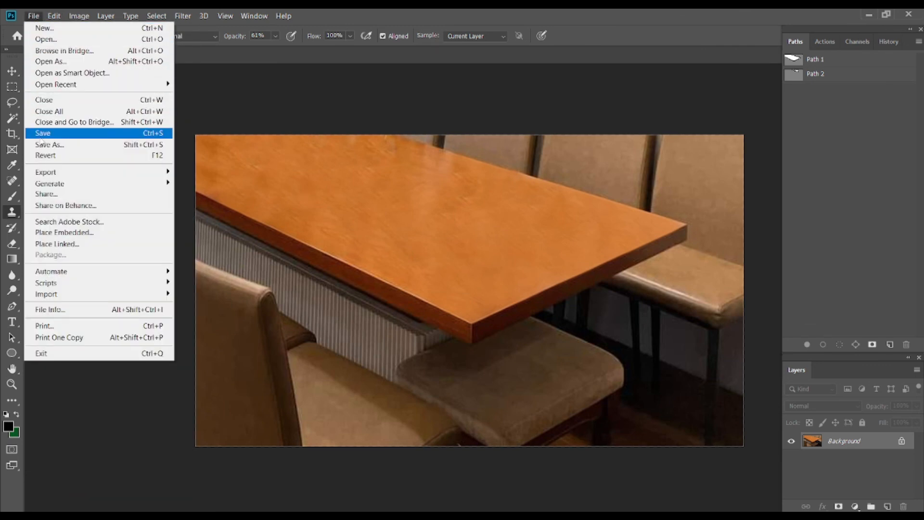